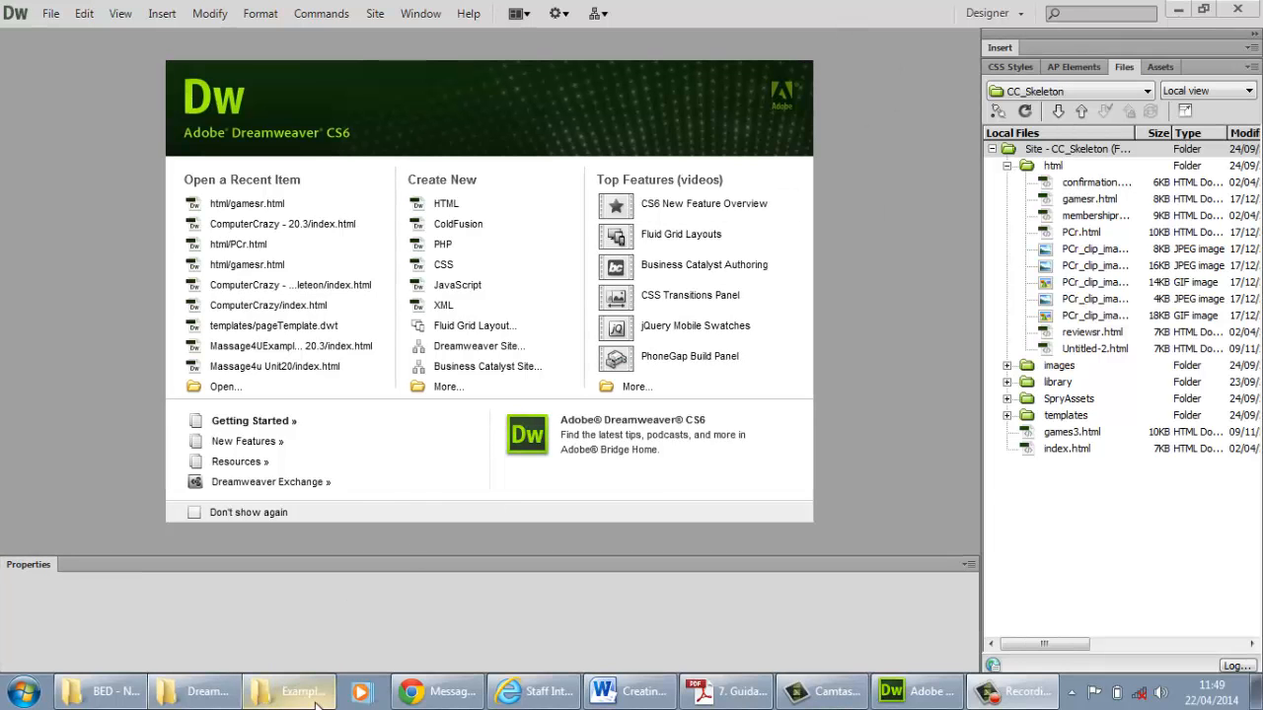
# Switch to the Example websites folder and duplicate the "ComputerCrazy - skeleteon" folder in the same location
pyautogui.click(284, 700)
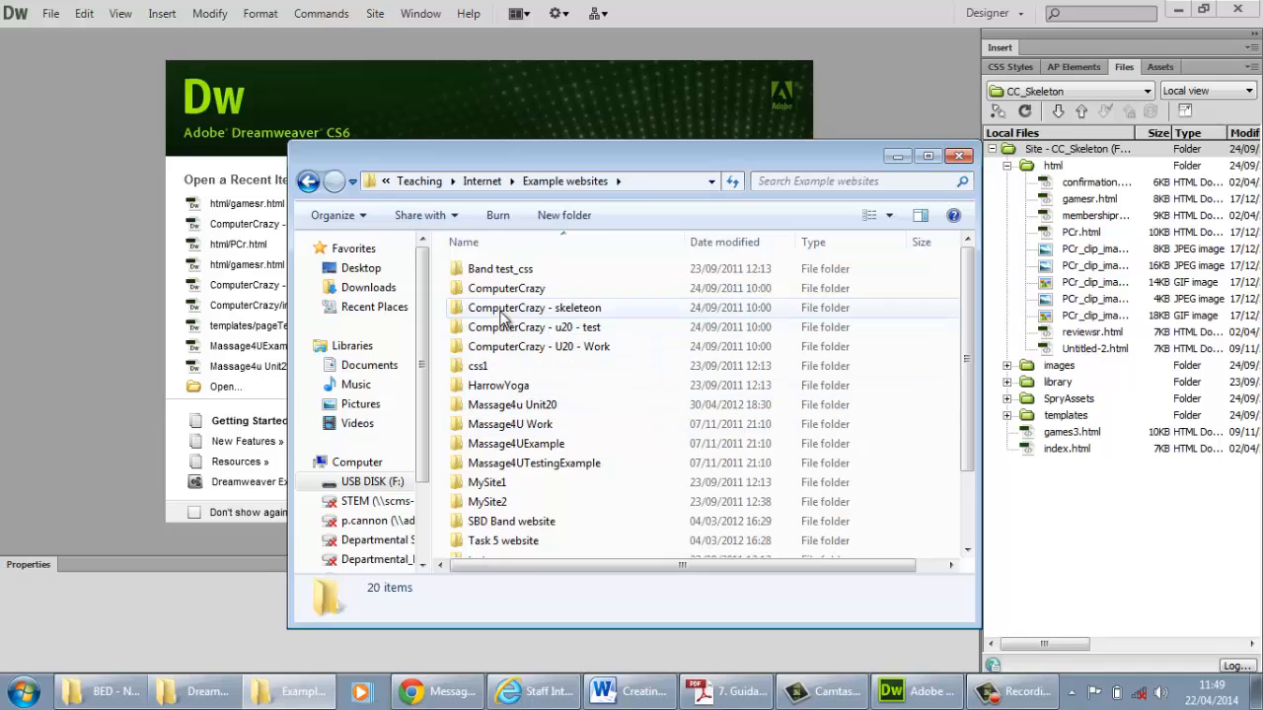
pyautogui.click(503, 310)
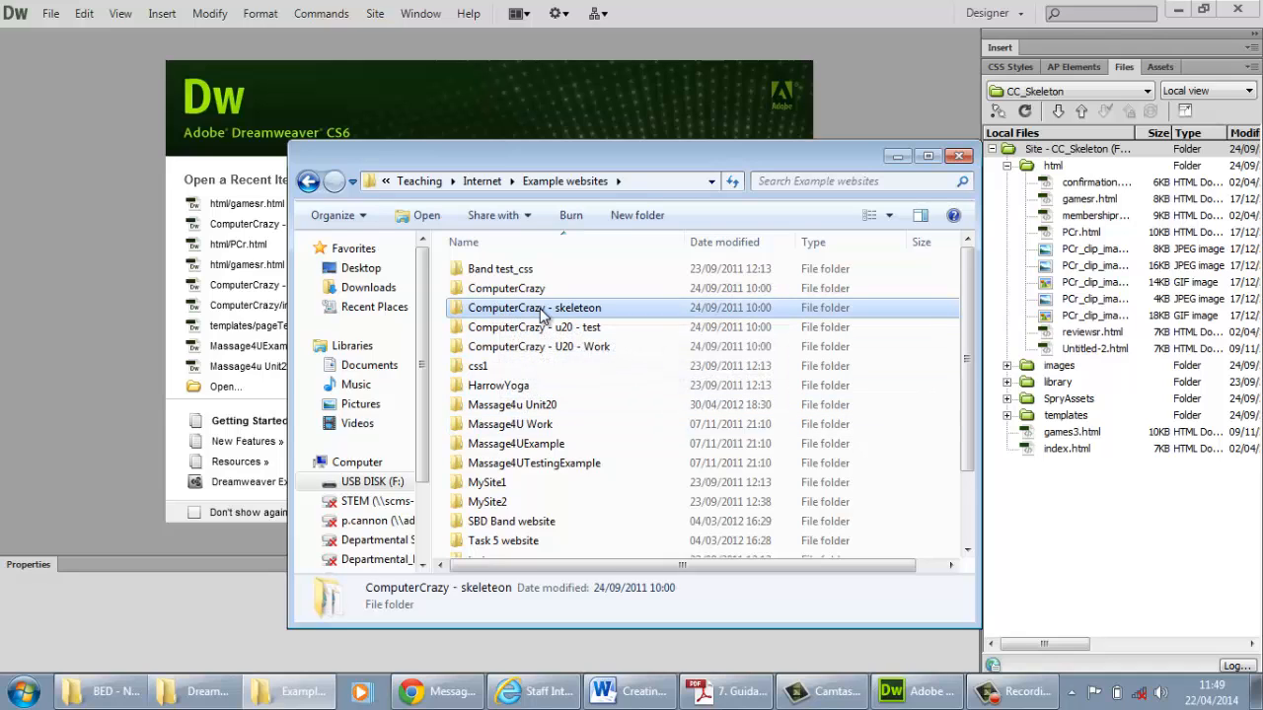
pyautogui.hotkey('ctrl', 'c')
pyautogui.hotkey('ctrl', 'v')
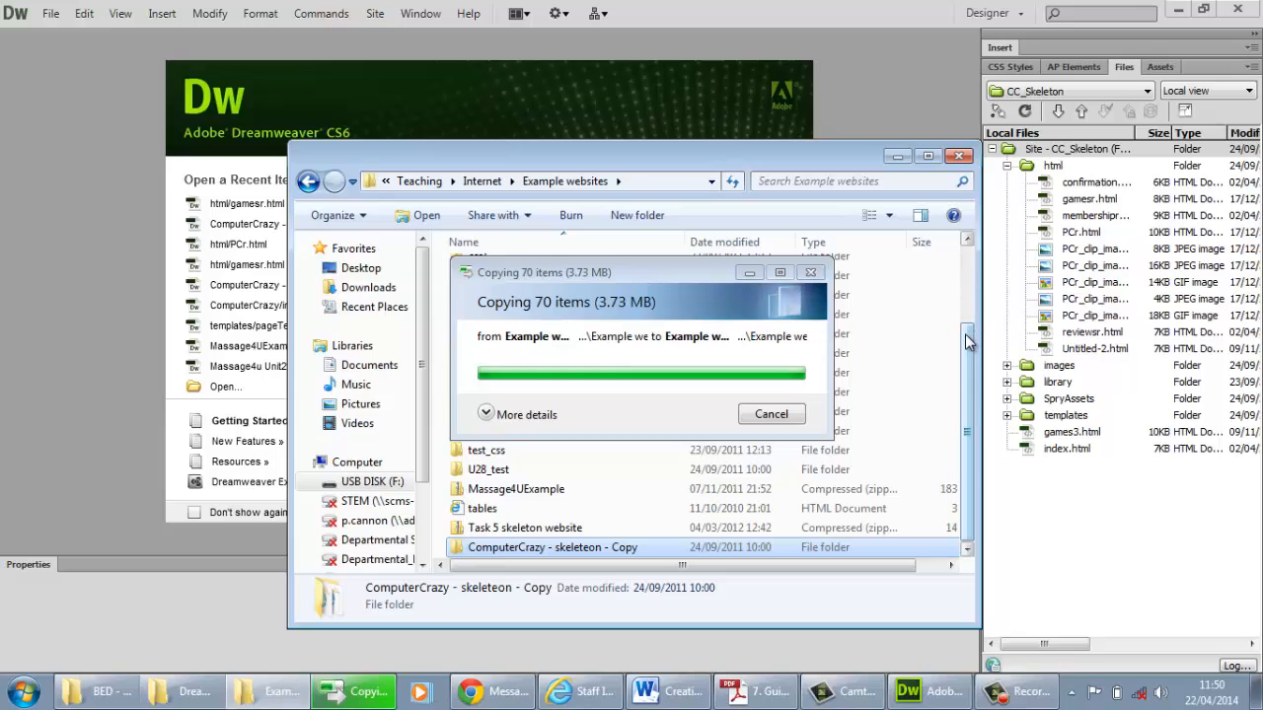
# Rename the copied folder as "ComputerCrazy - 20.3" and open it to check its contents
pyautogui.click(513, 548)
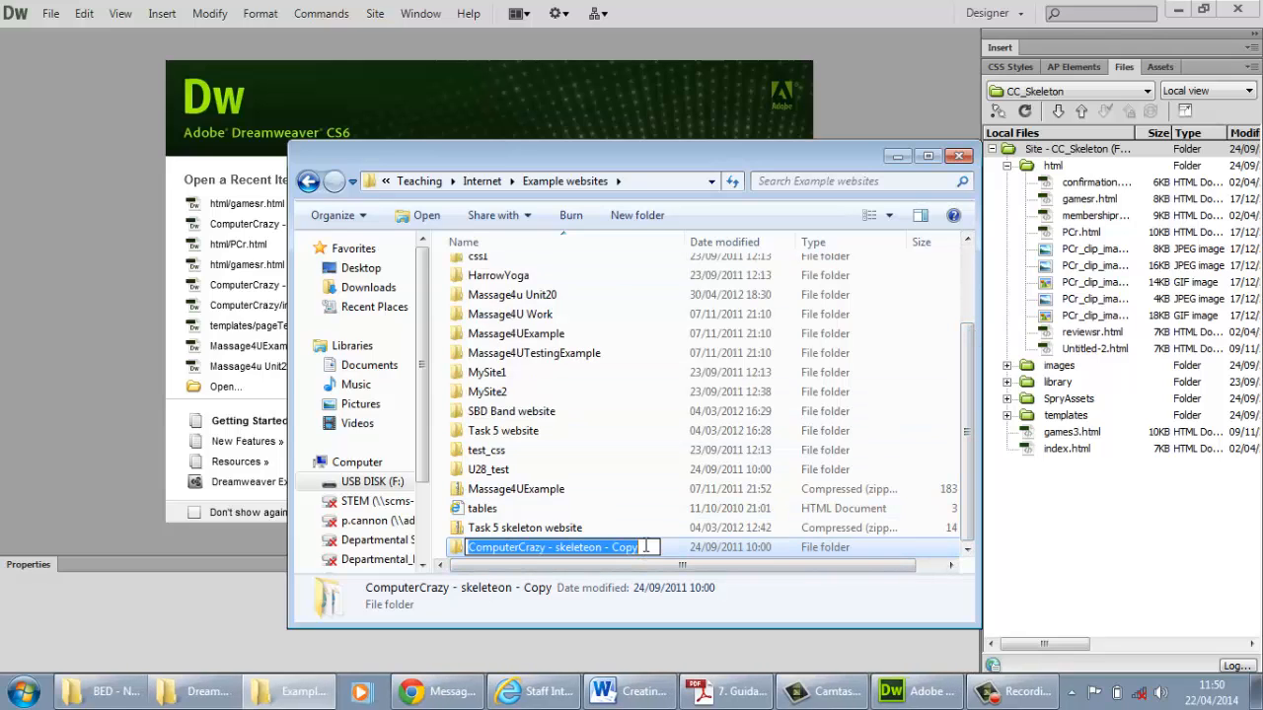
pyautogui.moveTo(646, 547); pyautogui.dragTo(556, 553)
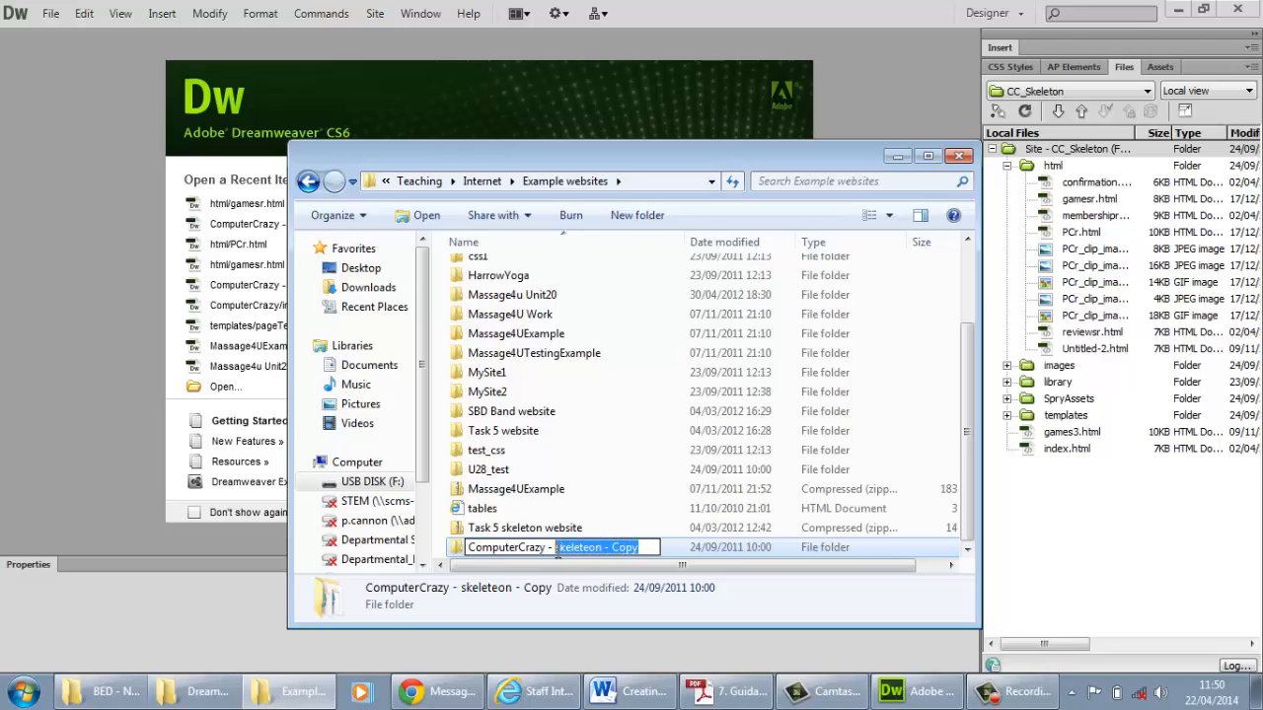
pyautogui.write('20.3')
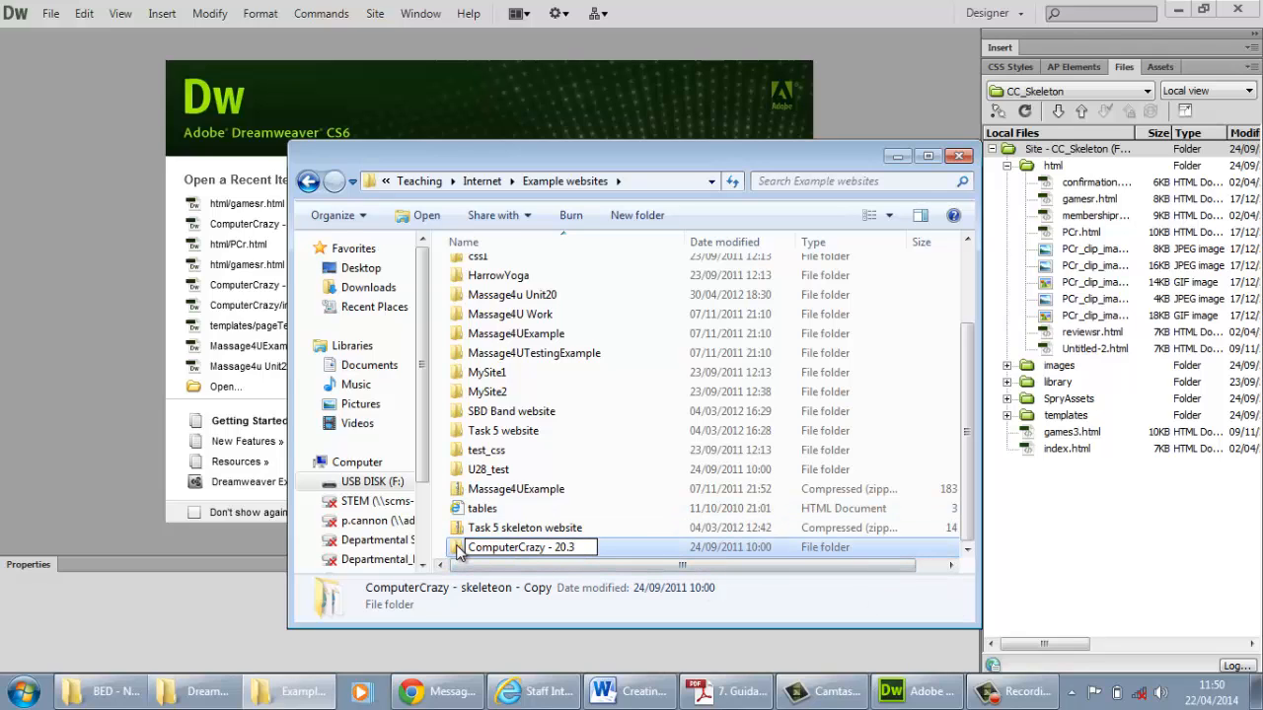
pyautogui.press('Return')
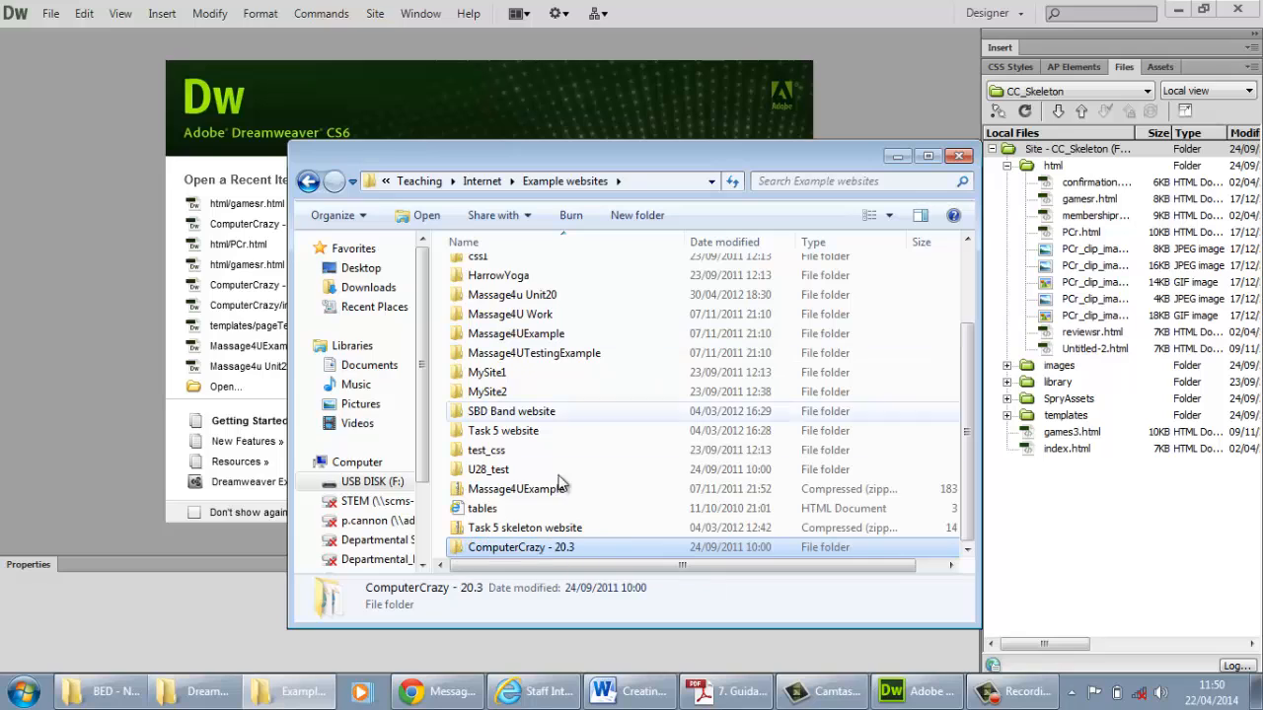
pyautogui.doubleClick(462, 548)
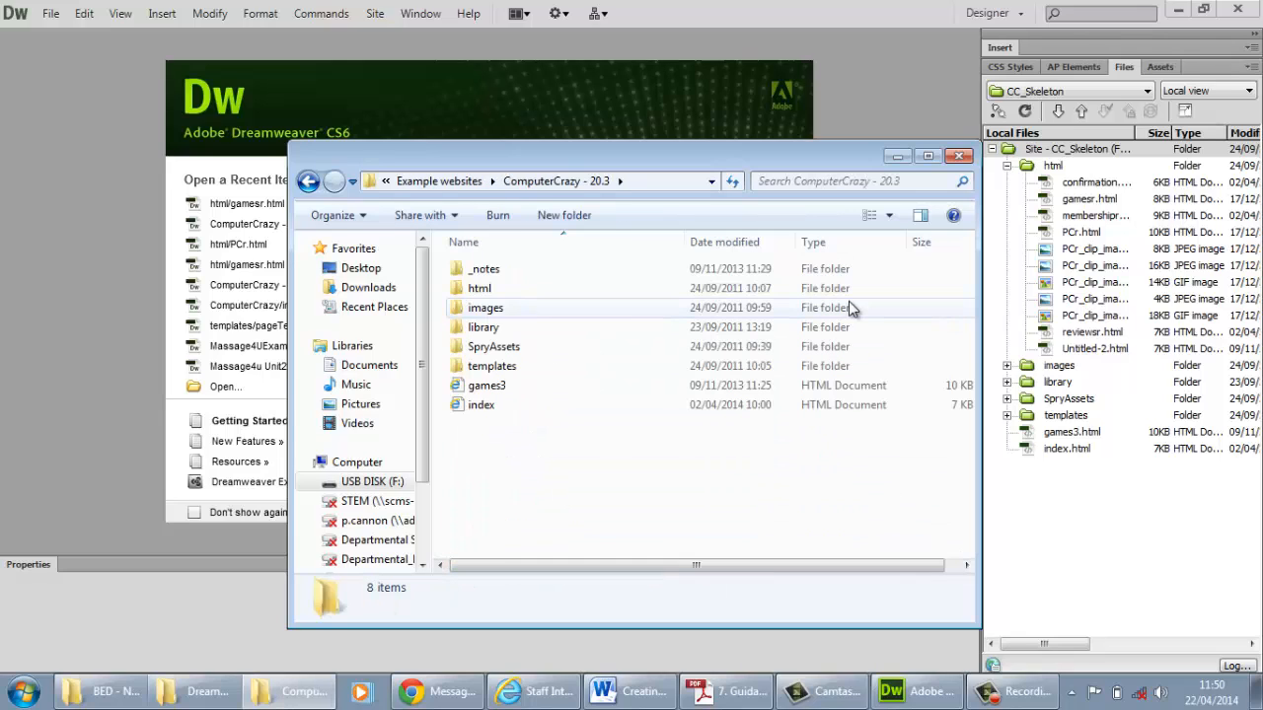
# Return to Dreamweaver and start a new site named CC_20.3
pyautogui.click(898, 158)
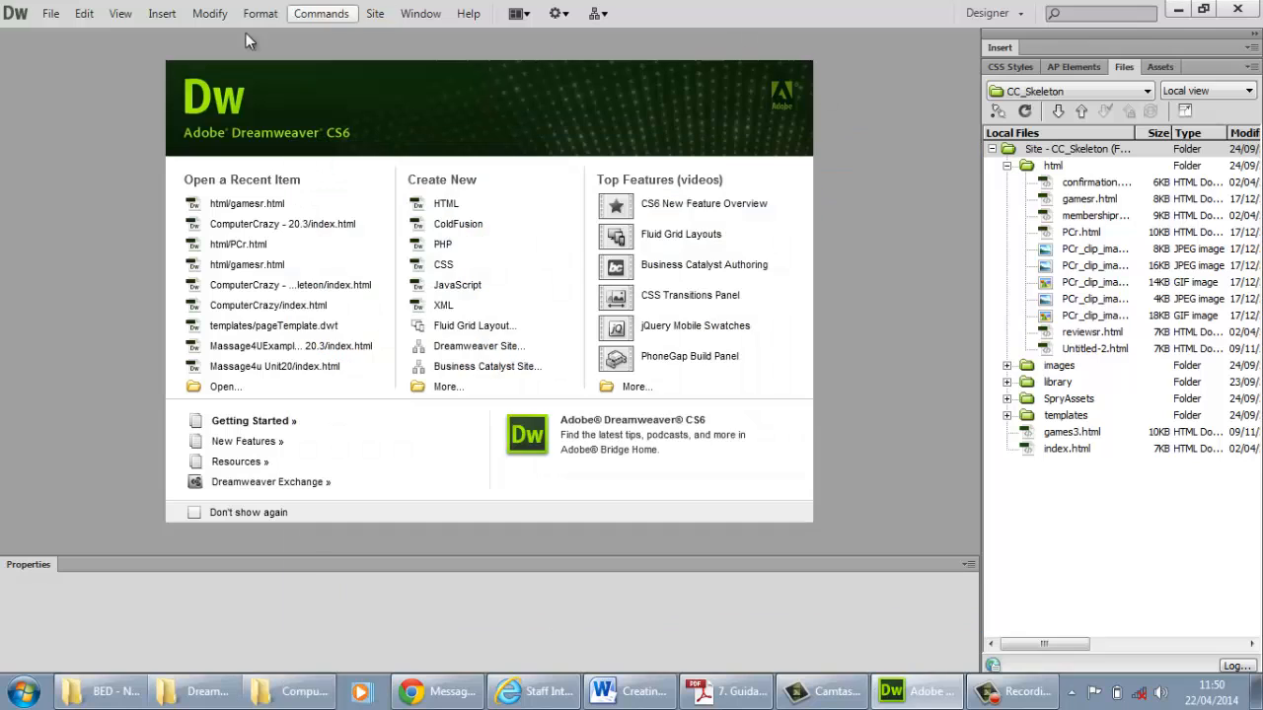
pyautogui.click(375, 15)
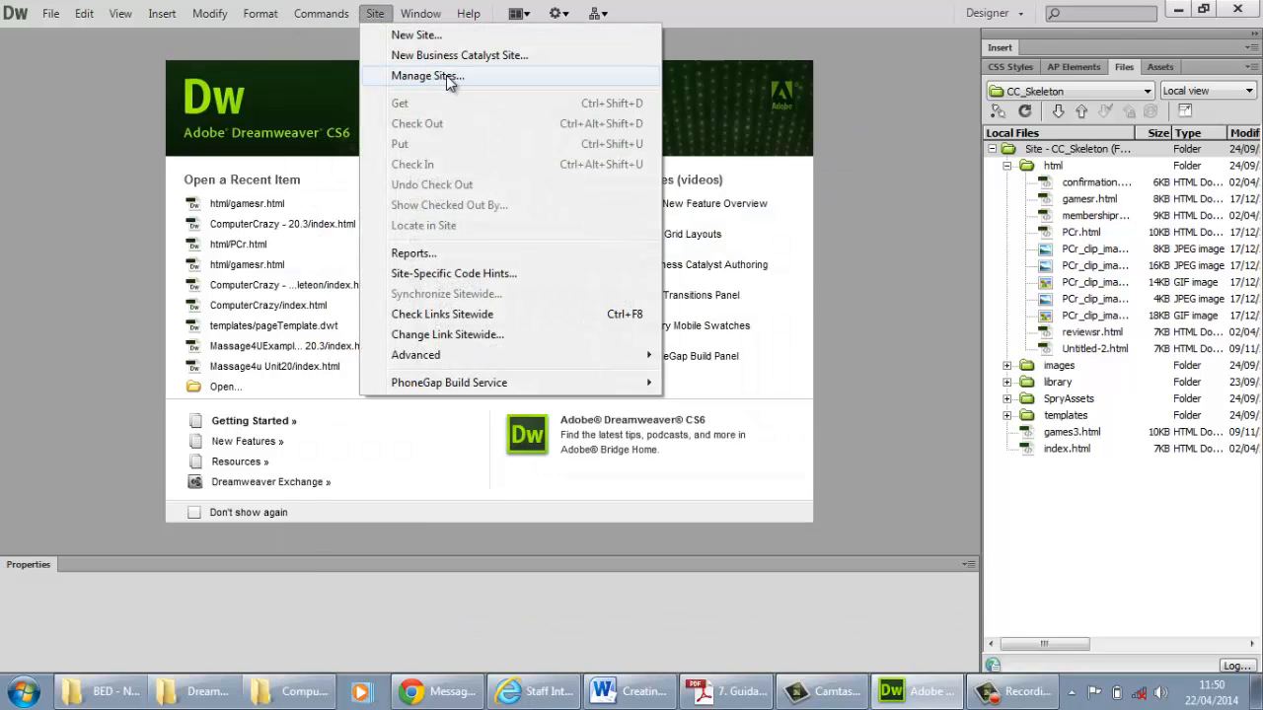
pyautogui.click(444, 76)
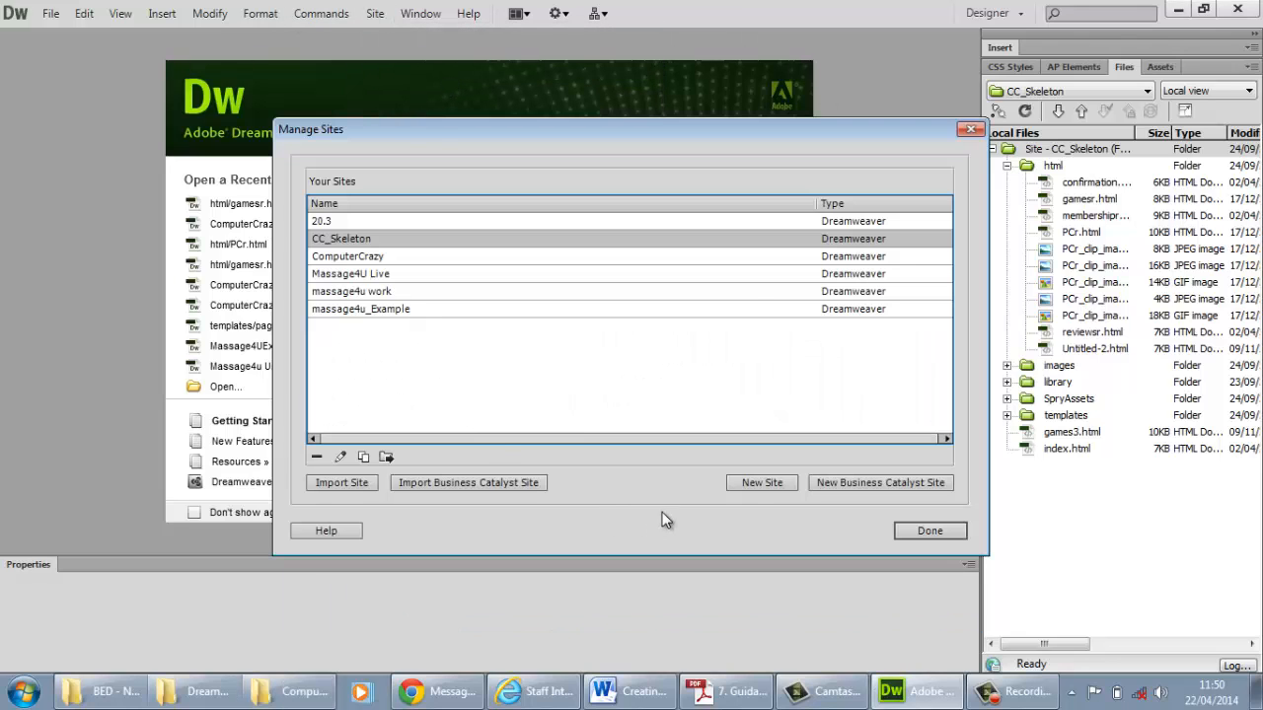
pyautogui.click(776, 482)
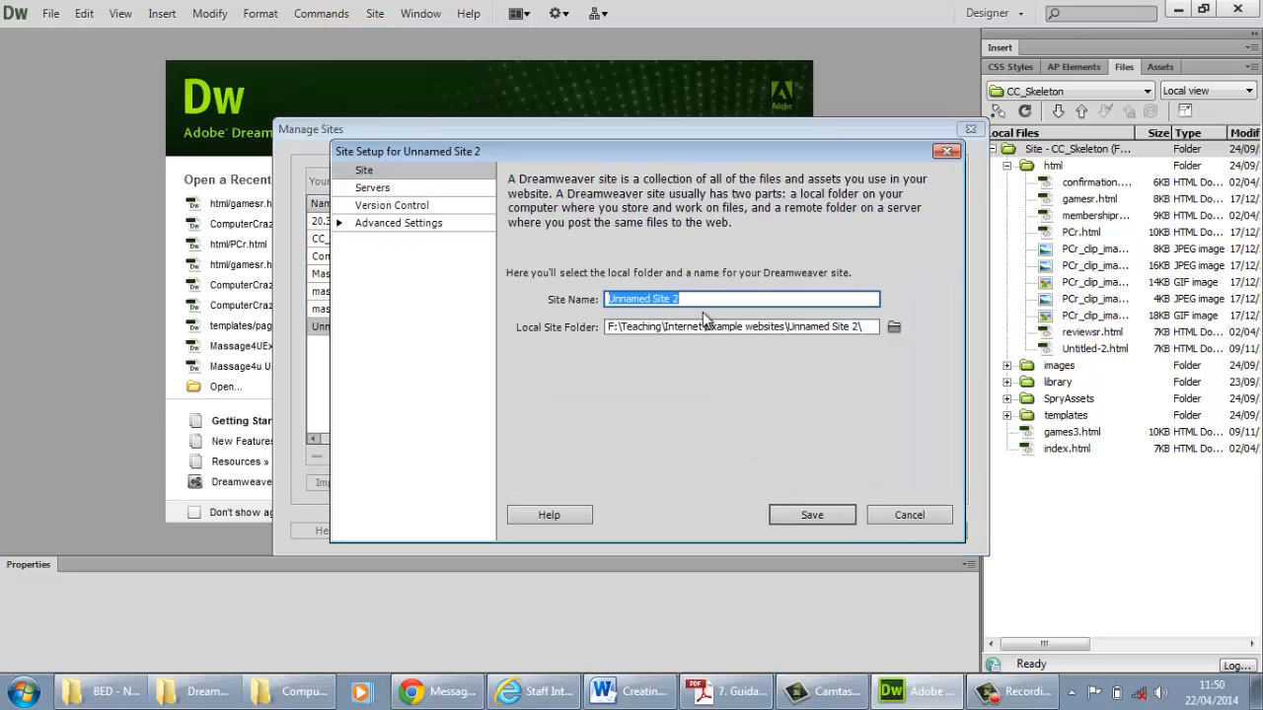
pyautogui.write('CC_20.3')
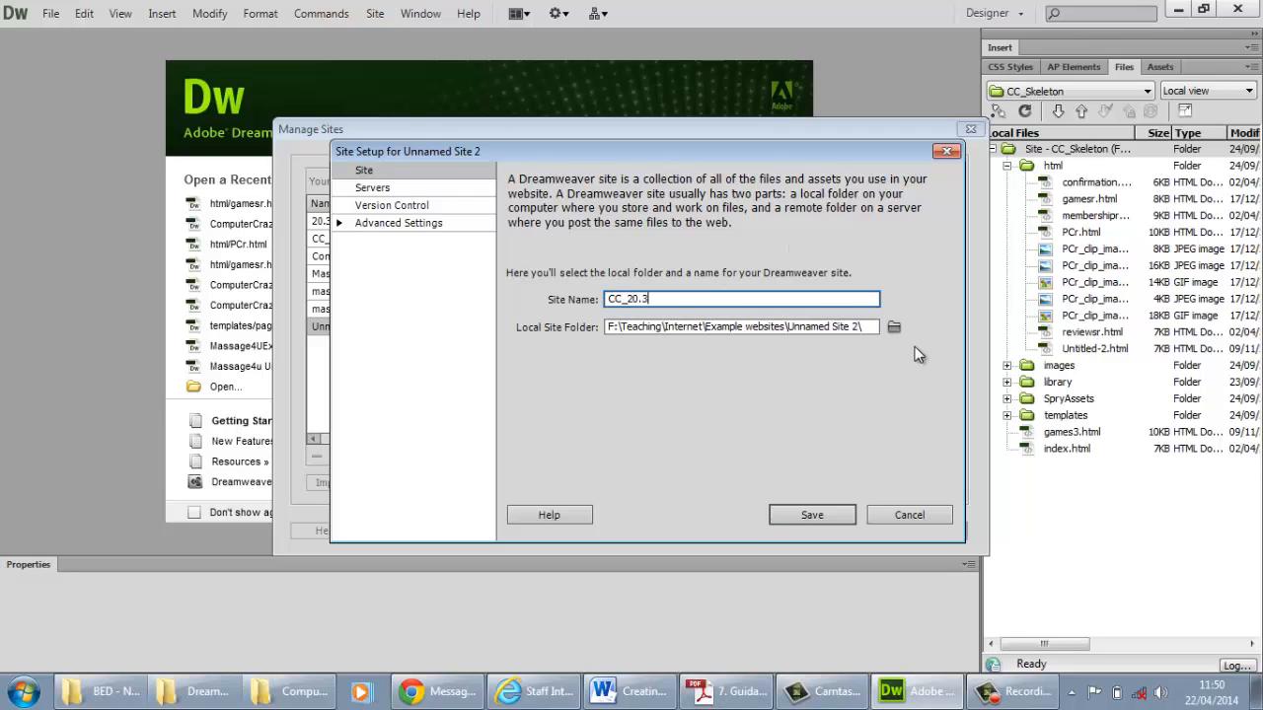
# Set the local site folder to "ComputerCrazy - 20.3", save the site and finish managing sites
pyautogui.click(895, 329)
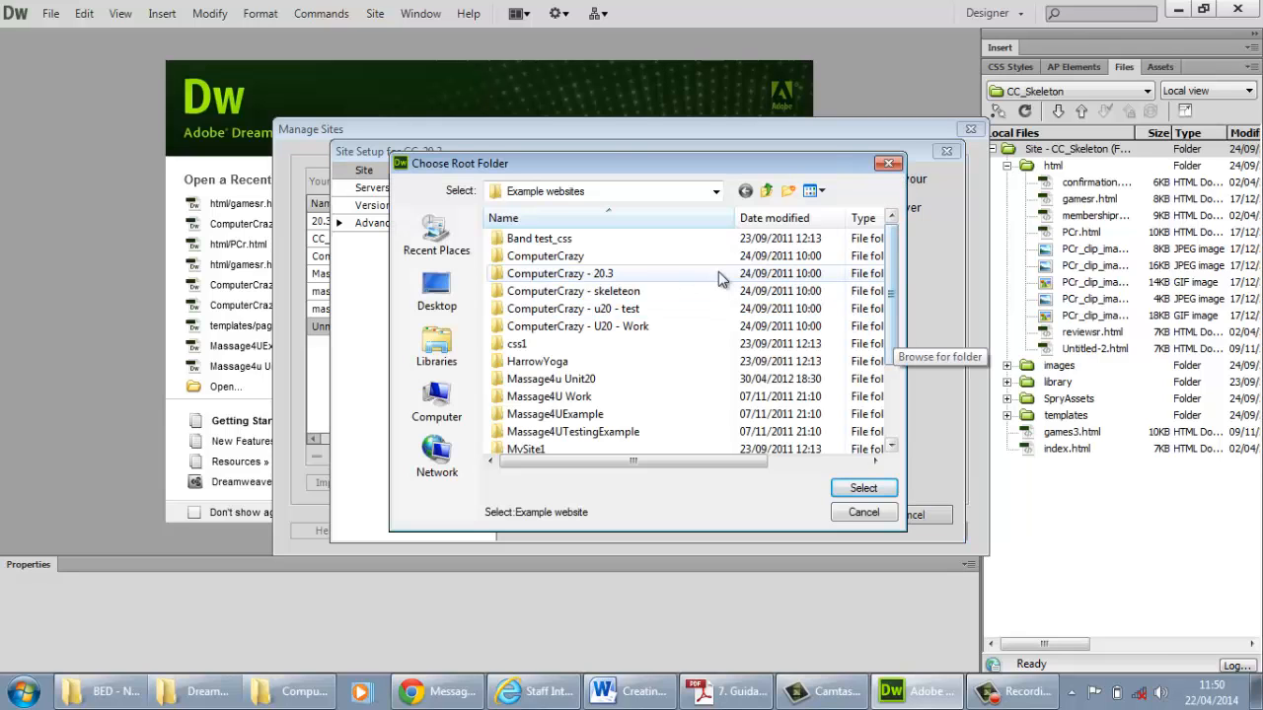
pyautogui.doubleClick(598, 277)
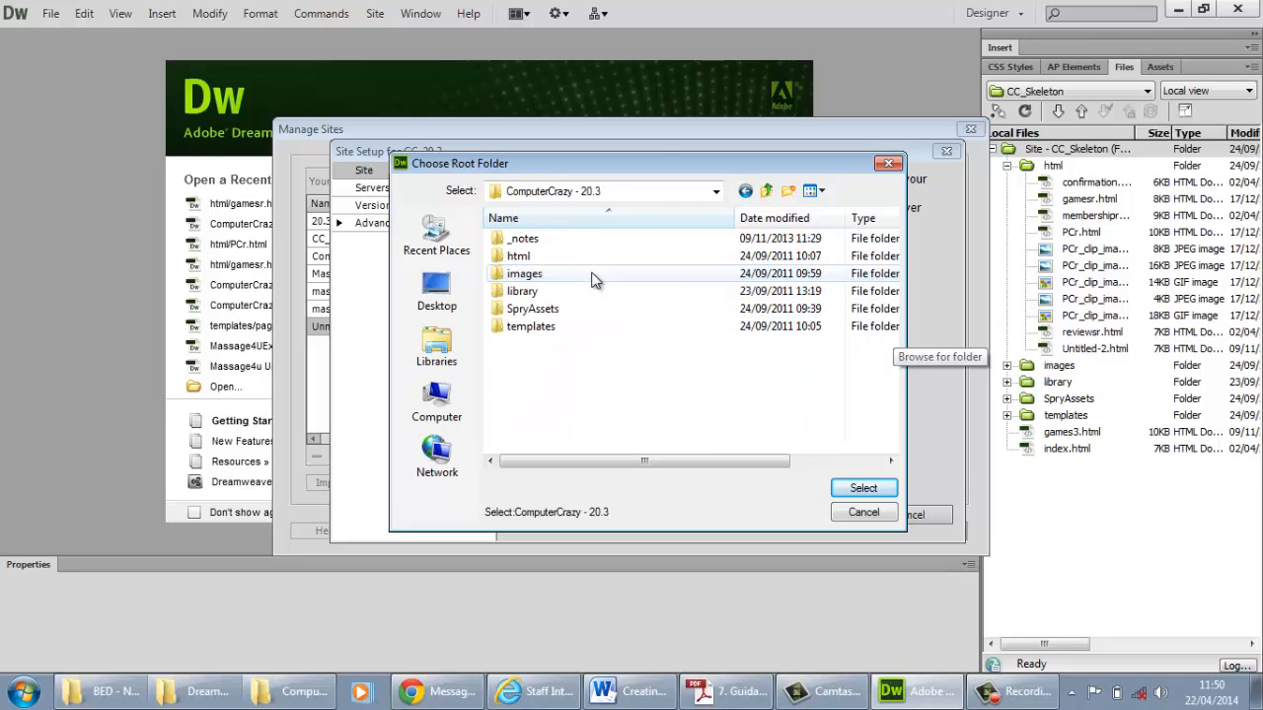
pyautogui.click(864, 489)
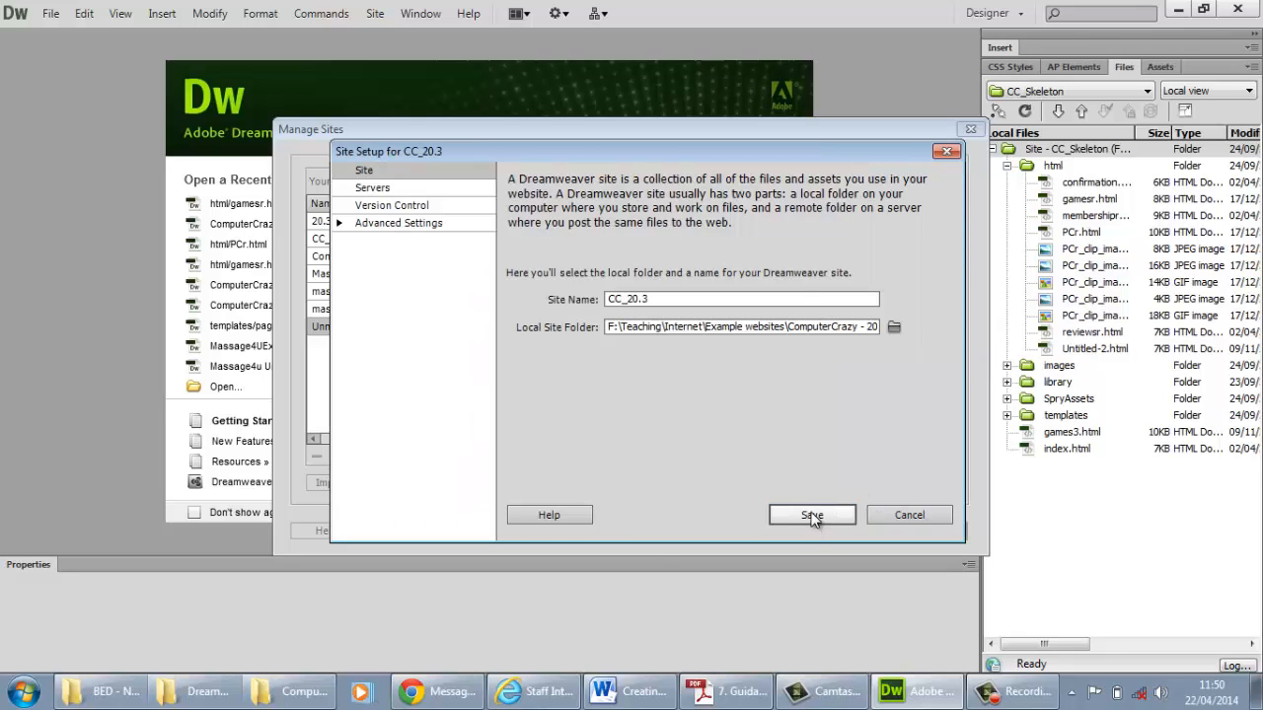
pyautogui.click(812, 515)
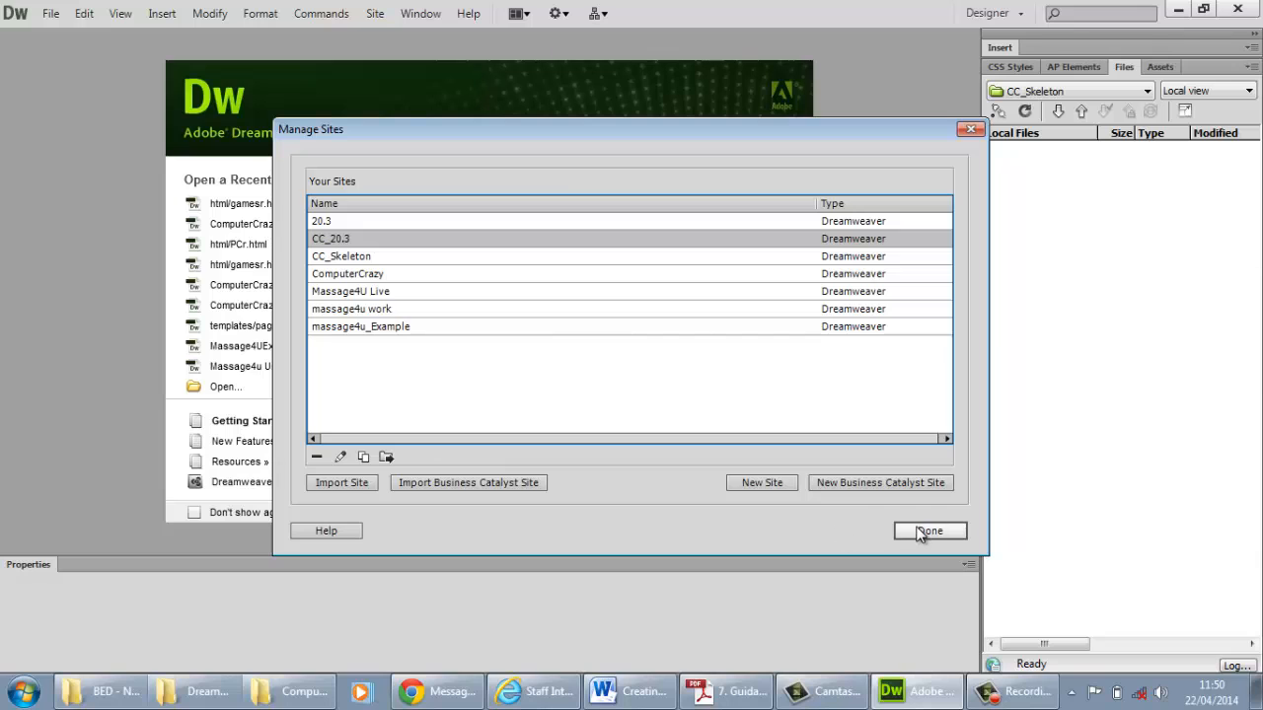
pyautogui.click(922, 534)
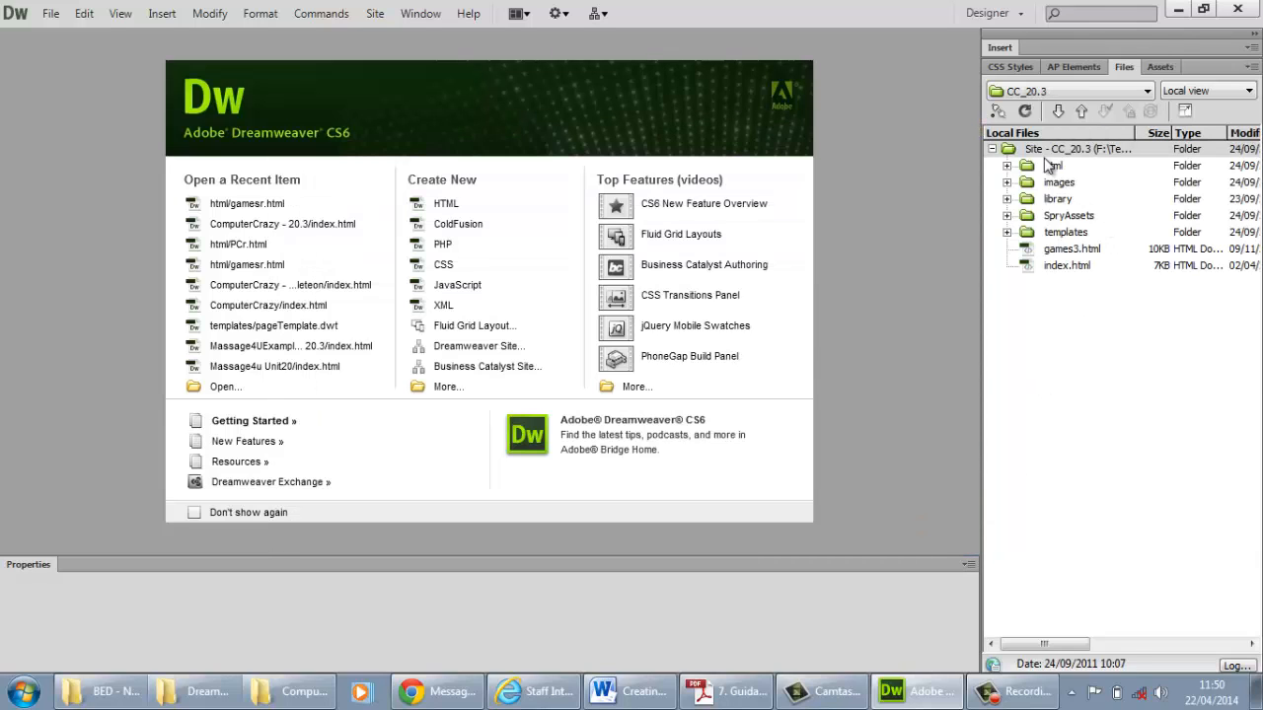
# Open index.html from the CC_20.3 site and inspect its embedded CSS in the source code, returning to the design view
pyautogui.doubleClick(1067, 265)
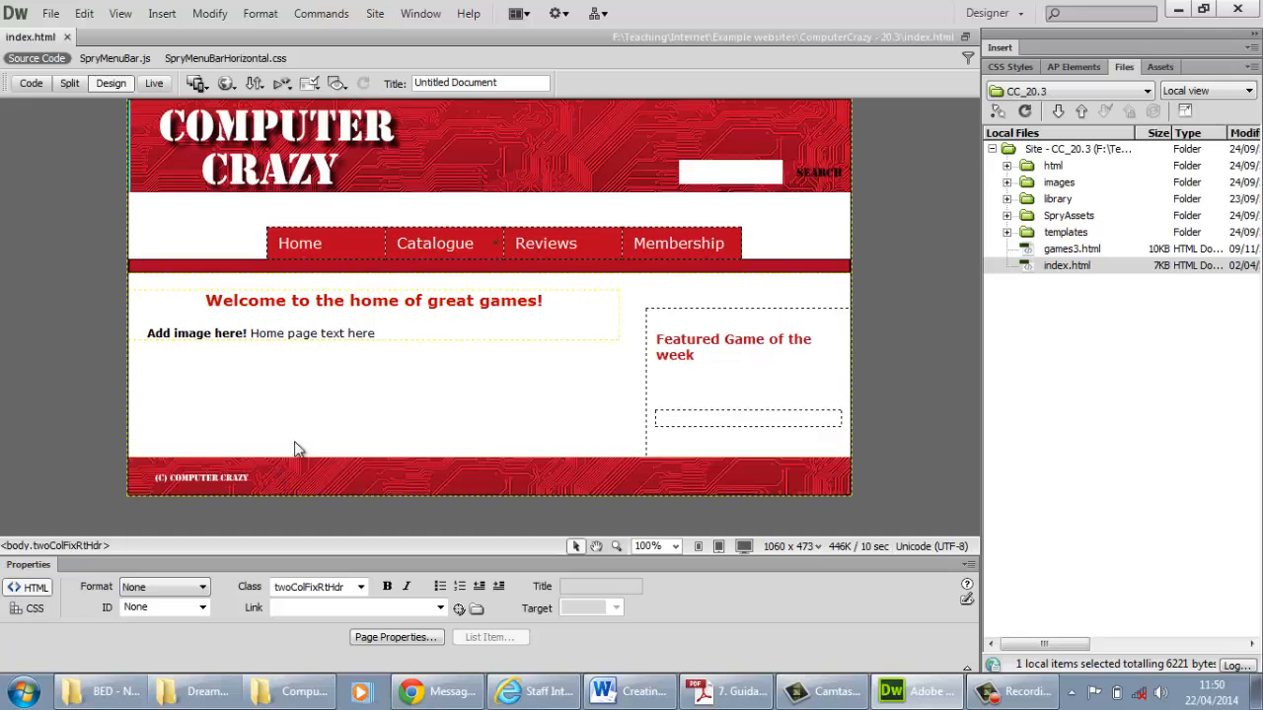
pyautogui.click(32, 83)
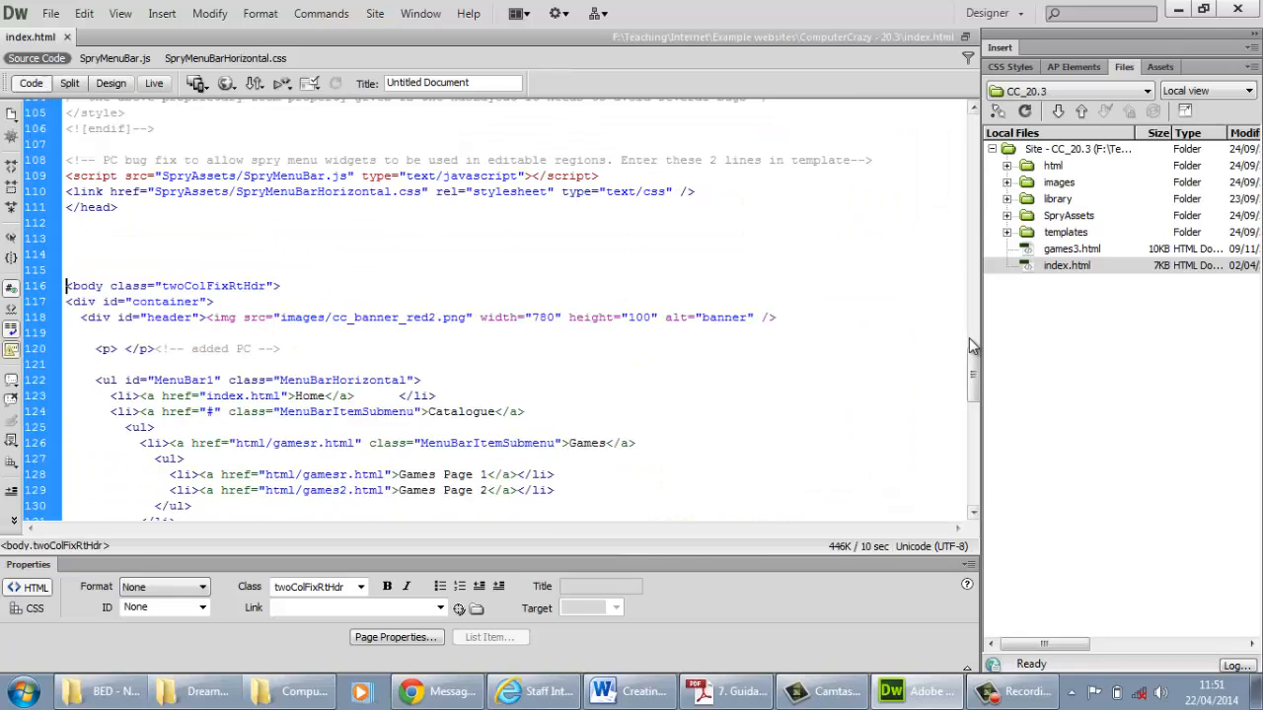
pyautogui.moveTo(973, 363); pyautogui.dragTo(975, 242)
pyautogui.click(116, 85)
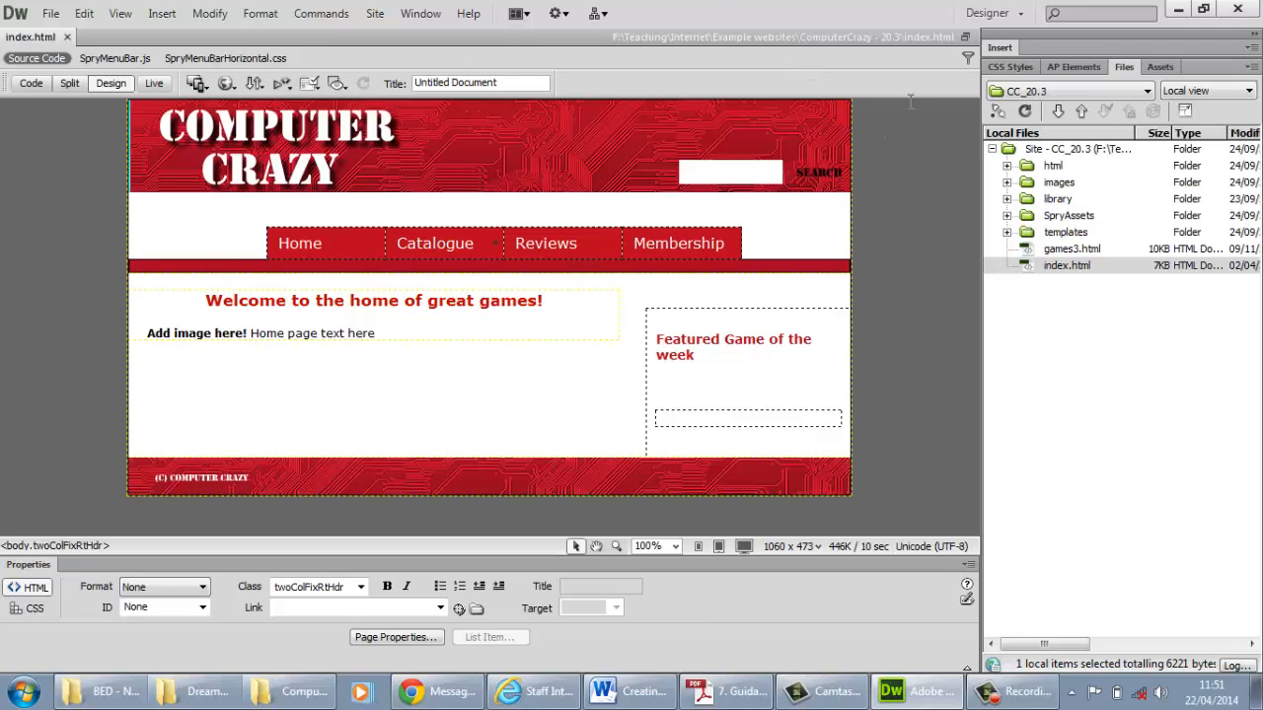
# Show all CSS rules of index.html and review the embedded ones from body to .h2_blue
pyautogui.click(1014, 67)
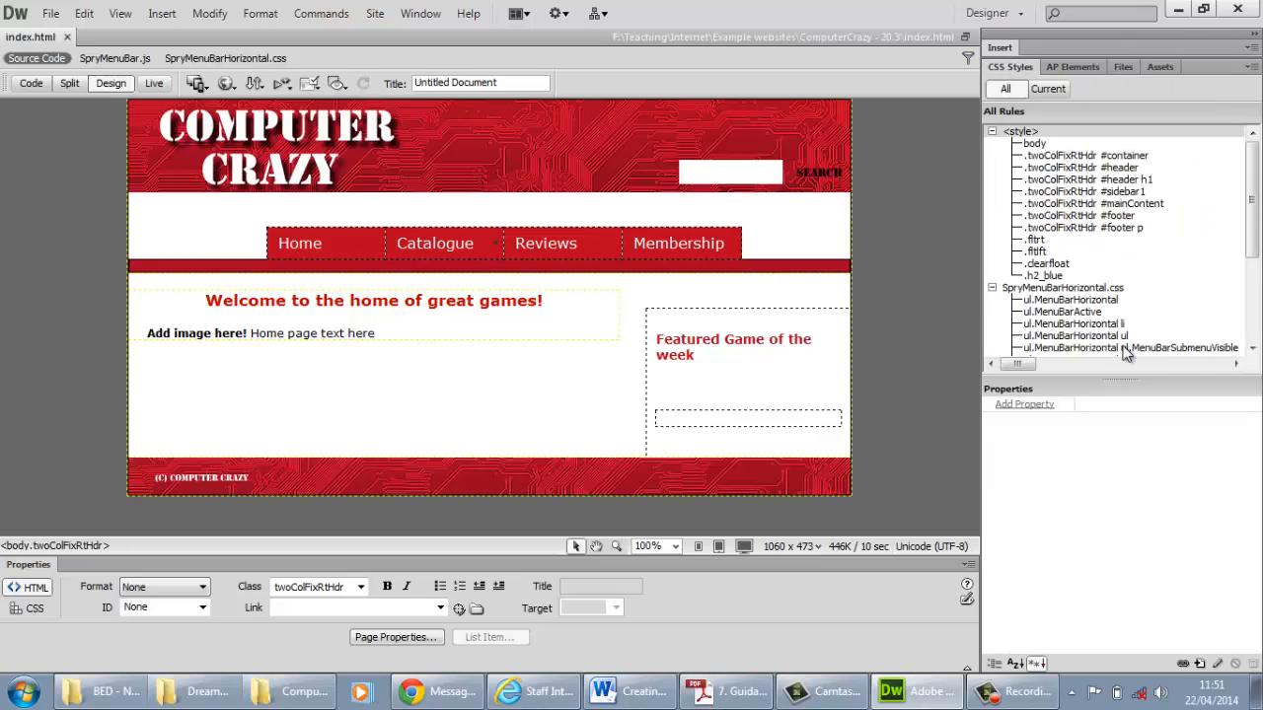
pyautogui.moveTo(1255, 241); pyautogui.dragTo(1248, 211)
pyautogui.click(1046, 277)
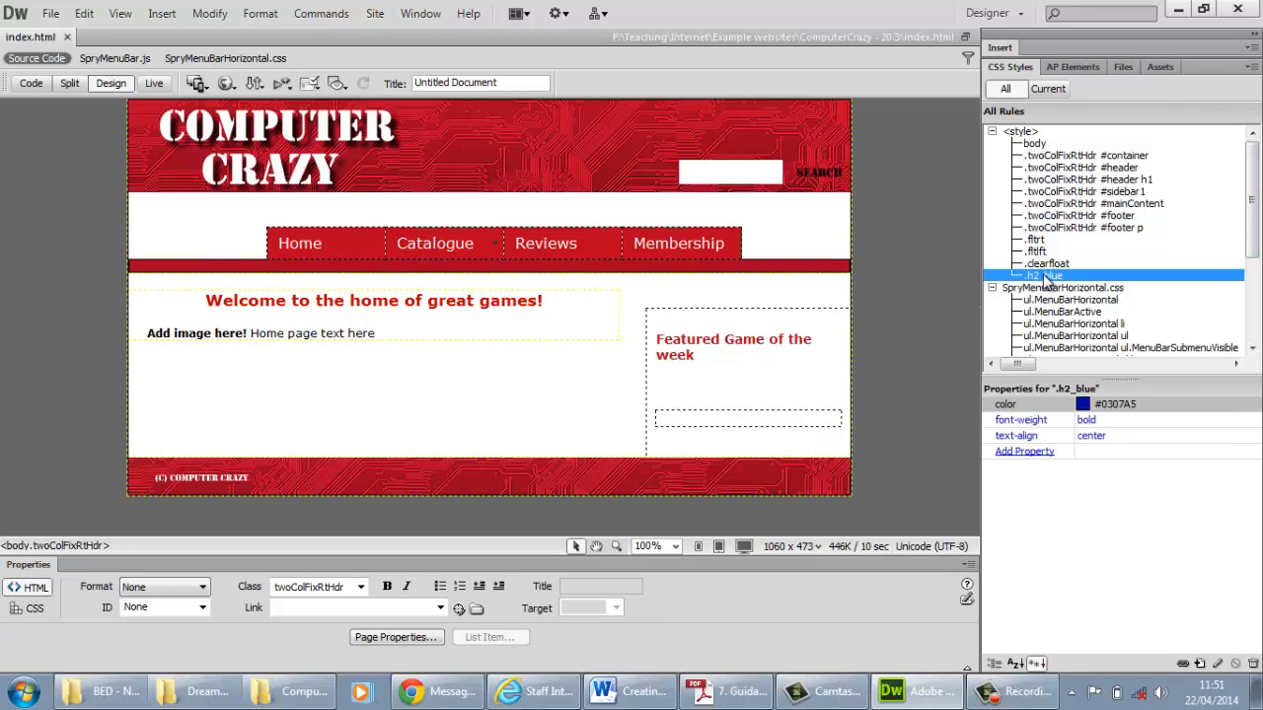
pyautogui.keyDown('shift'); pyautogui.click(1034, 145); pyautogui.keyUp('shift')
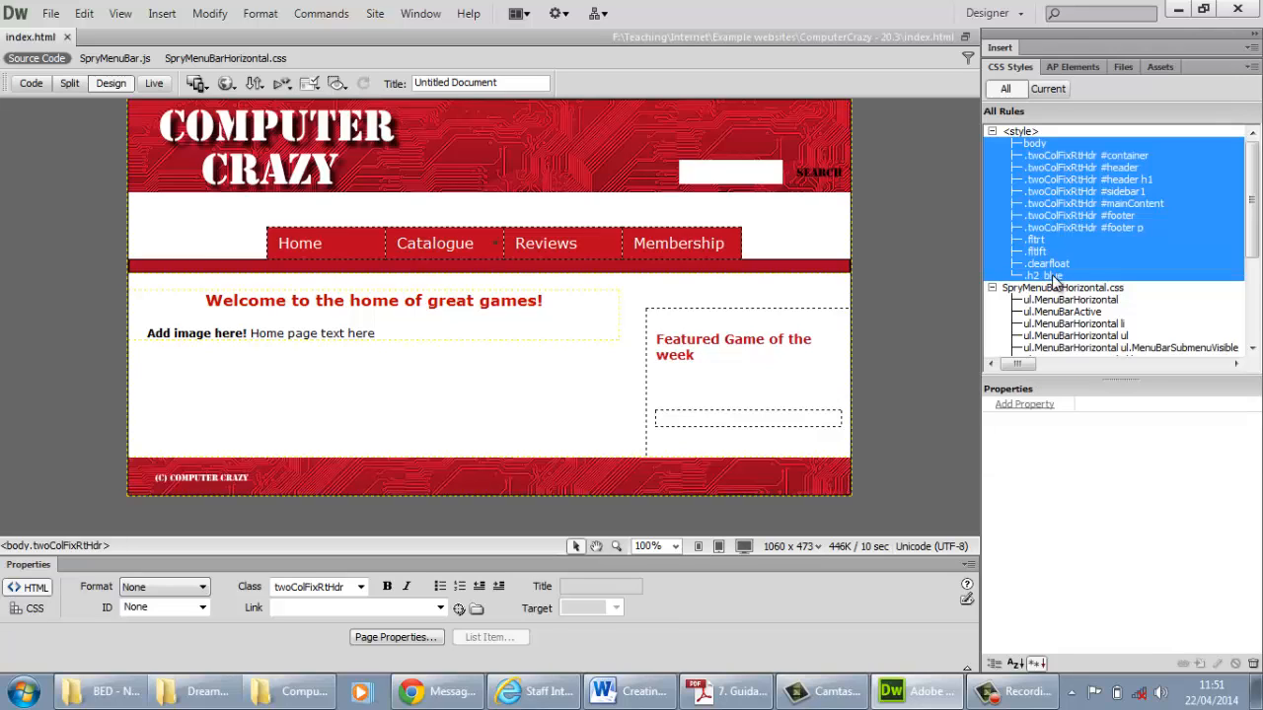
pyautogui.click(1050, 275)
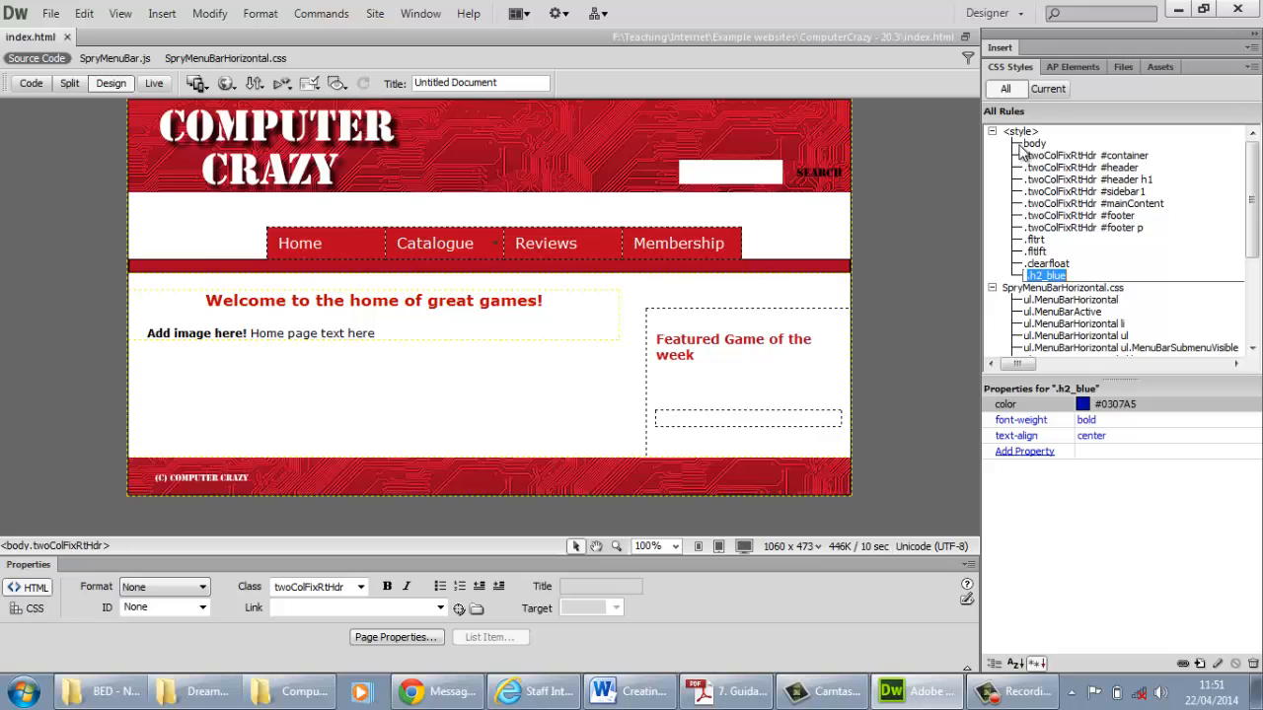
pyautogui.click(1163, 253)
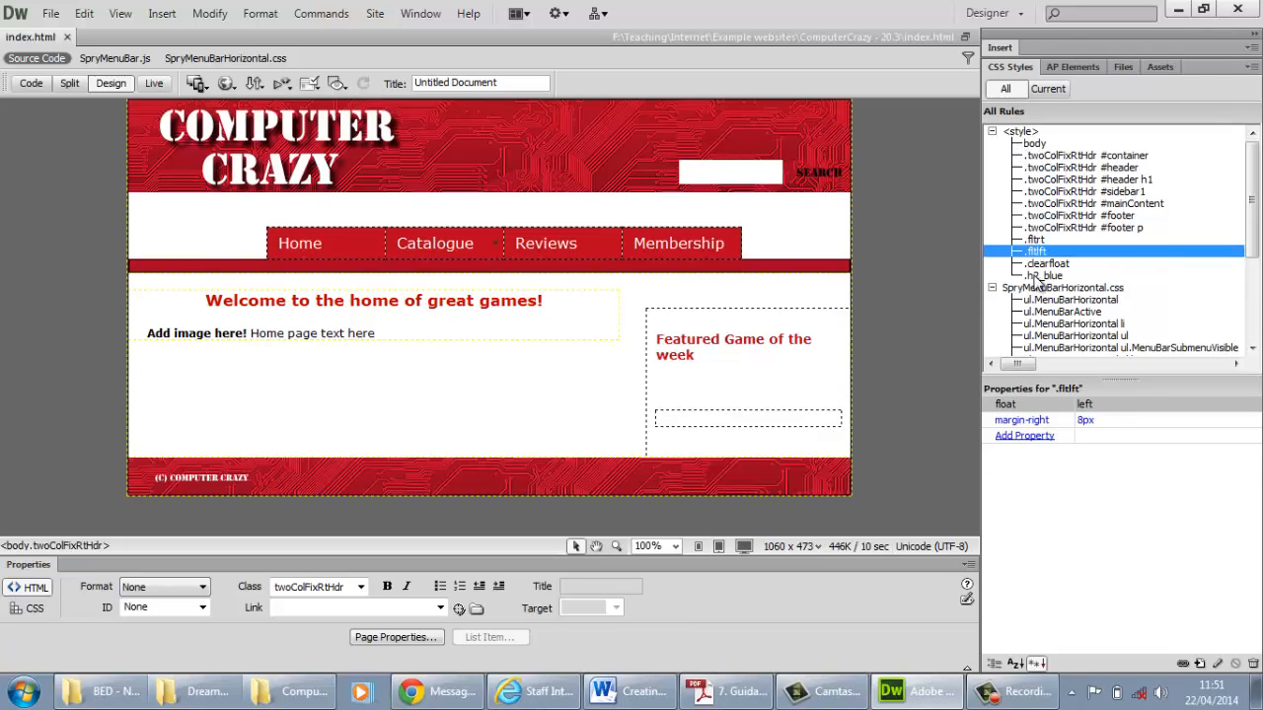
# Select all embedded rules from body to .h2_blue and choose to move them to a new external style sheet
pyautogui.click(1036, 276)
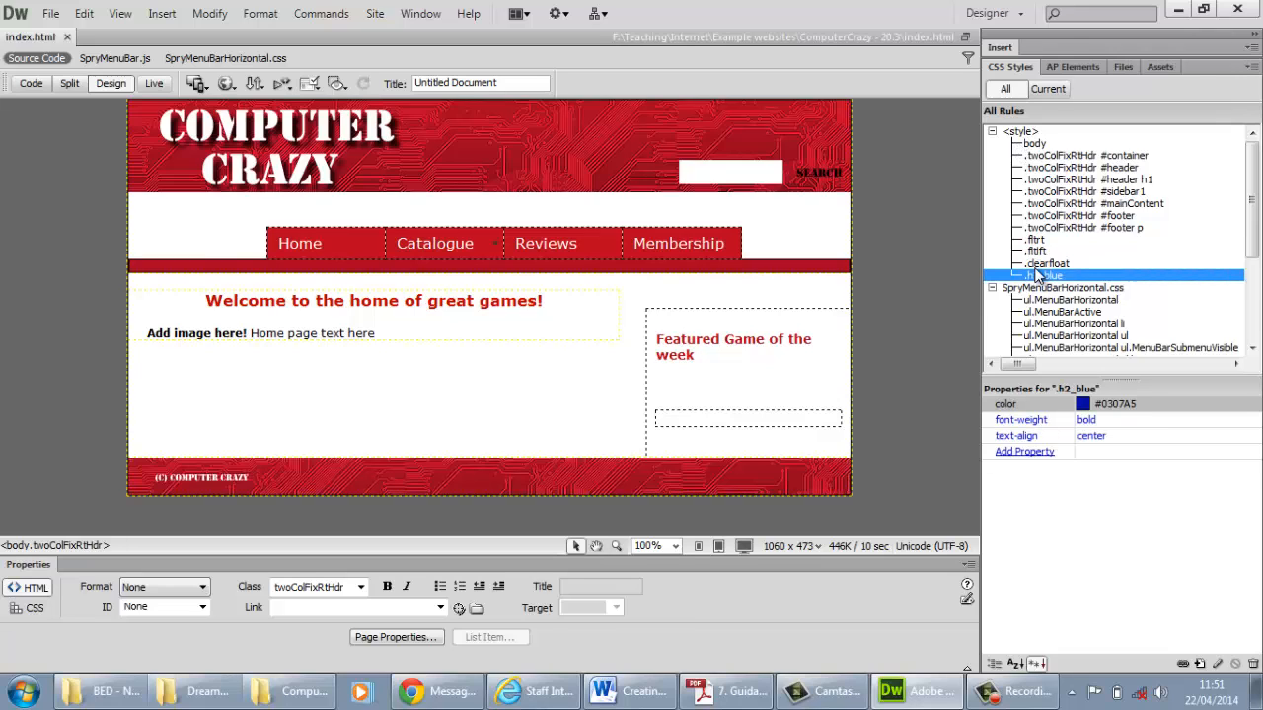
pyautogui.keyDown('shift'); pyautogui.click(1031, 146); pyautogui.keyUp('shift')
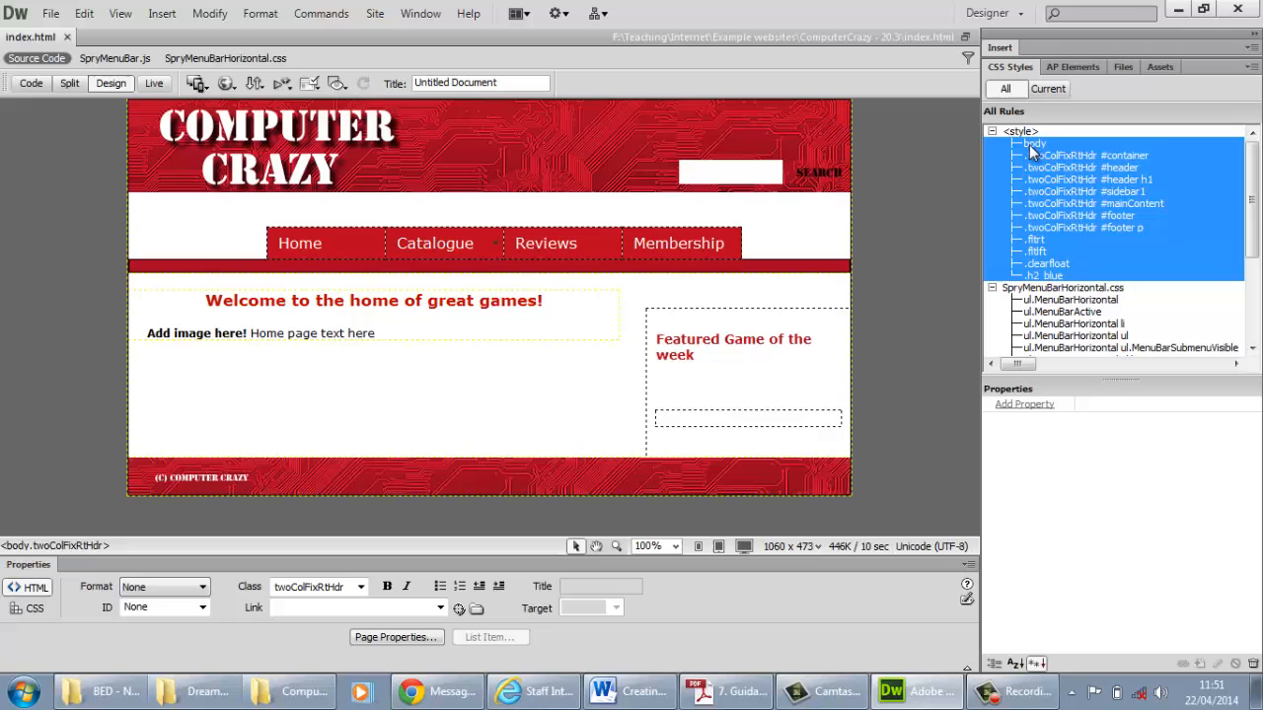
pyautogui.rightClick(1084, 187)
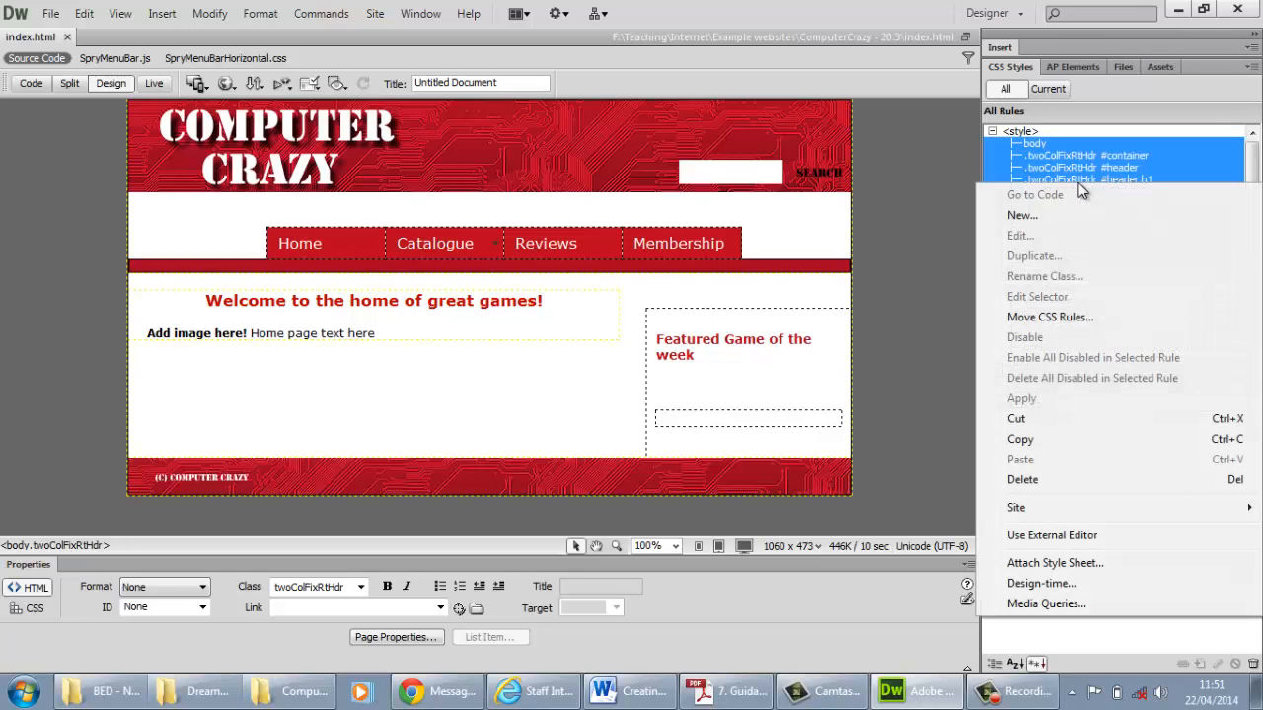
pyautogui.click(1048, 318)
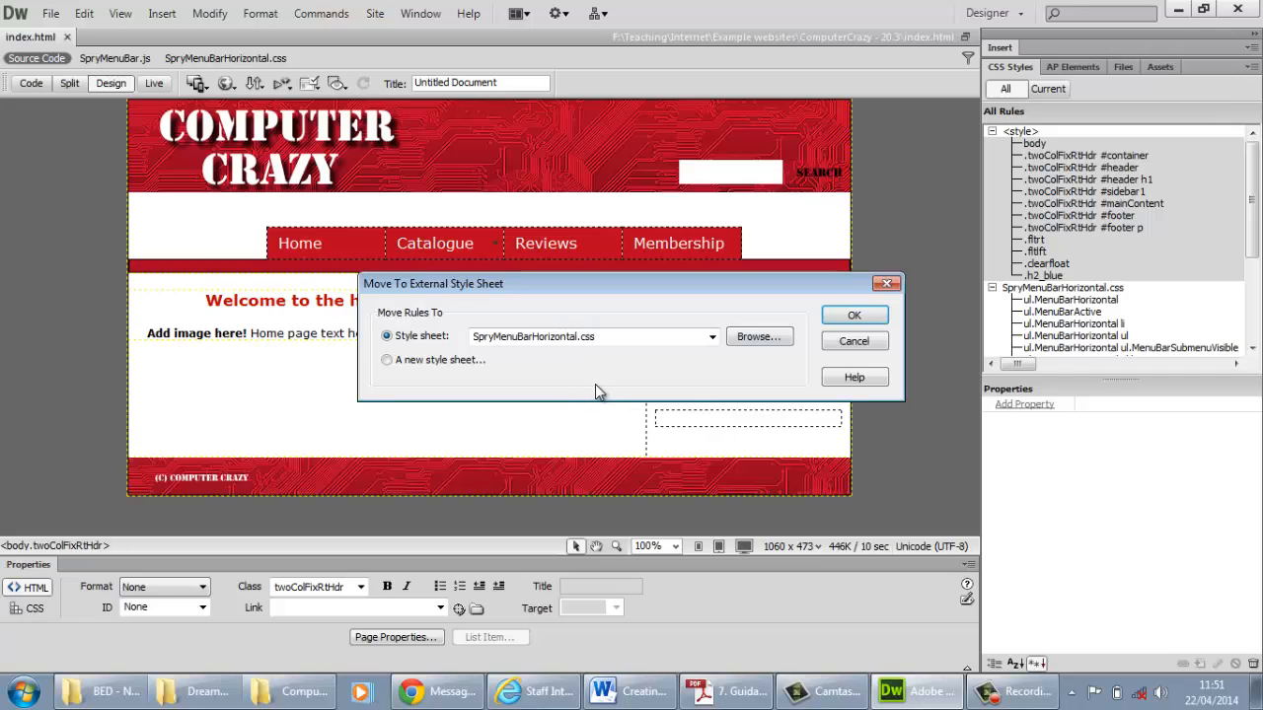
pyautogui.click(387, 361)
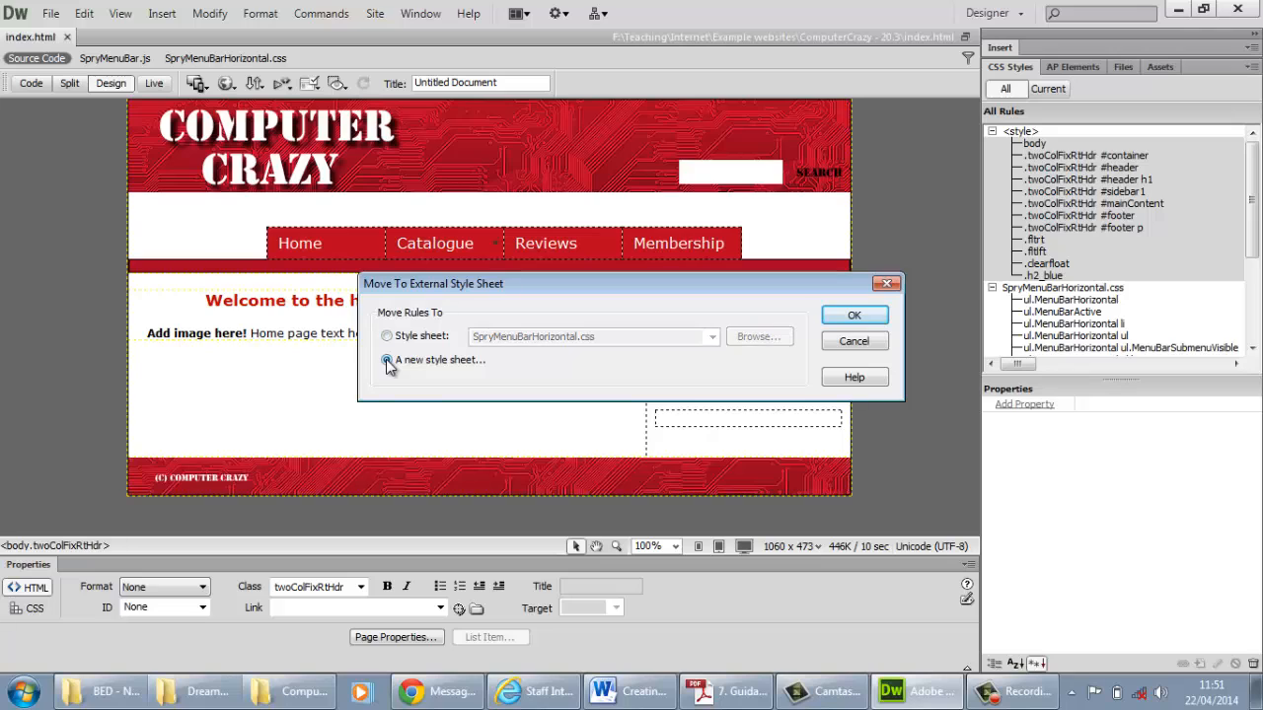
pyautogui.click(854, 316)
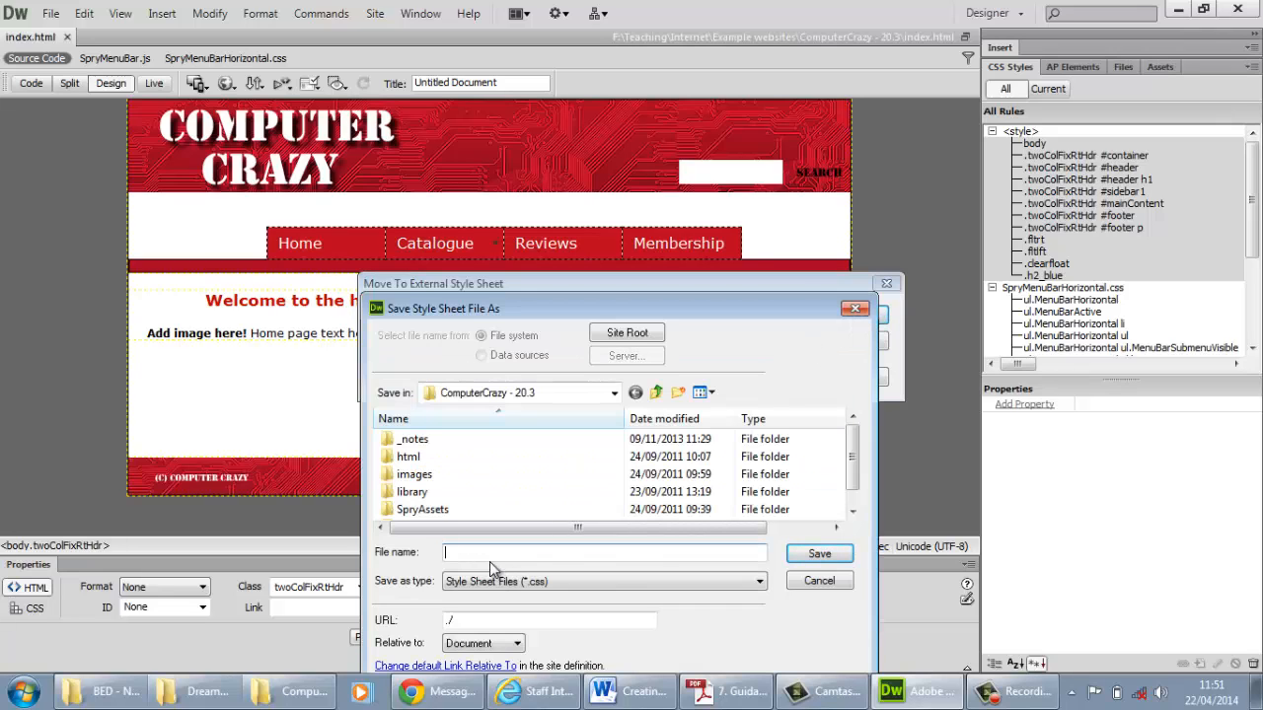
# Save the new style sheet as CC_ExternalStyles in the "ComputerCrazy - 20.3" folder
pyautogui.write('CC_ExternalStyles')
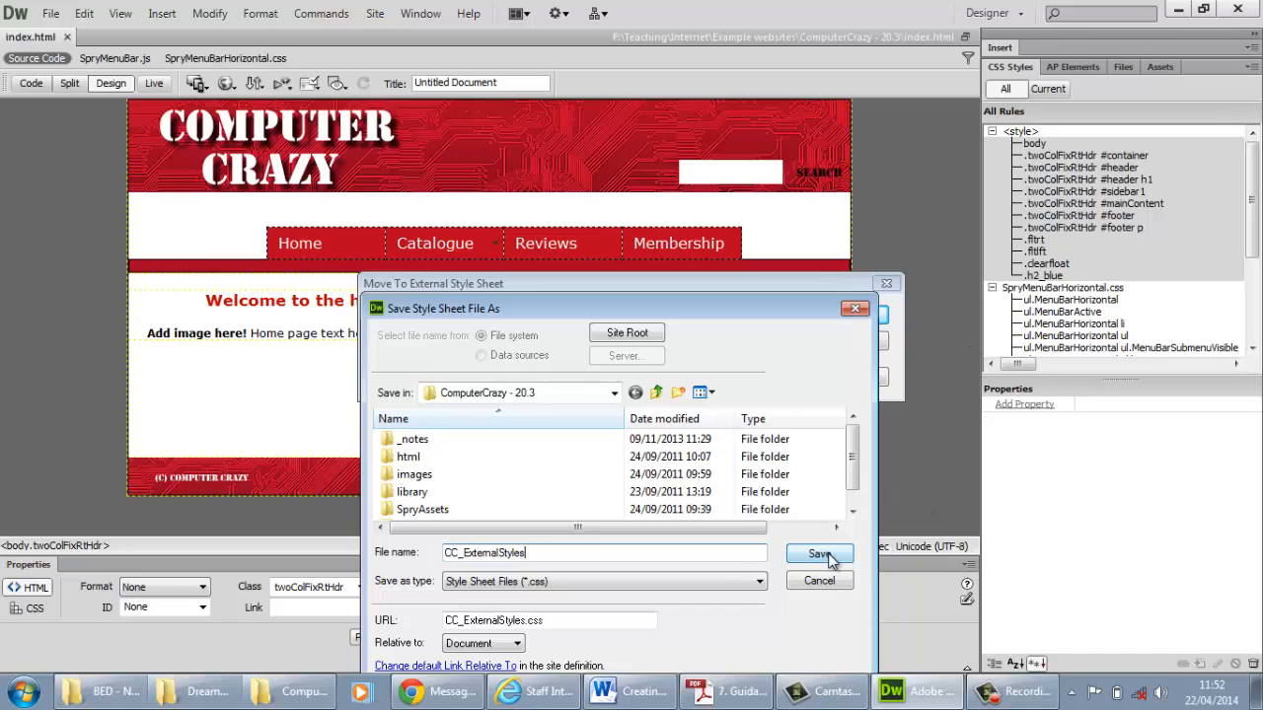
pyautogui.click(829, 556)
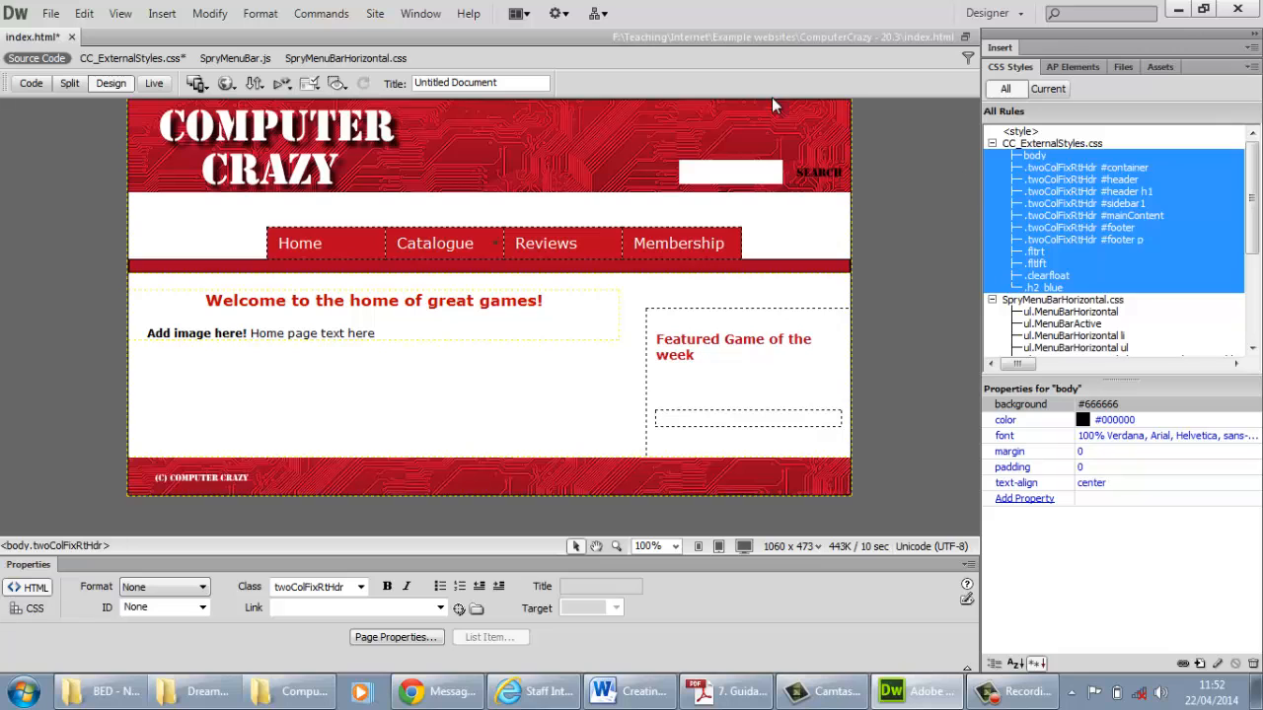
pyautogui.click(296, 242)
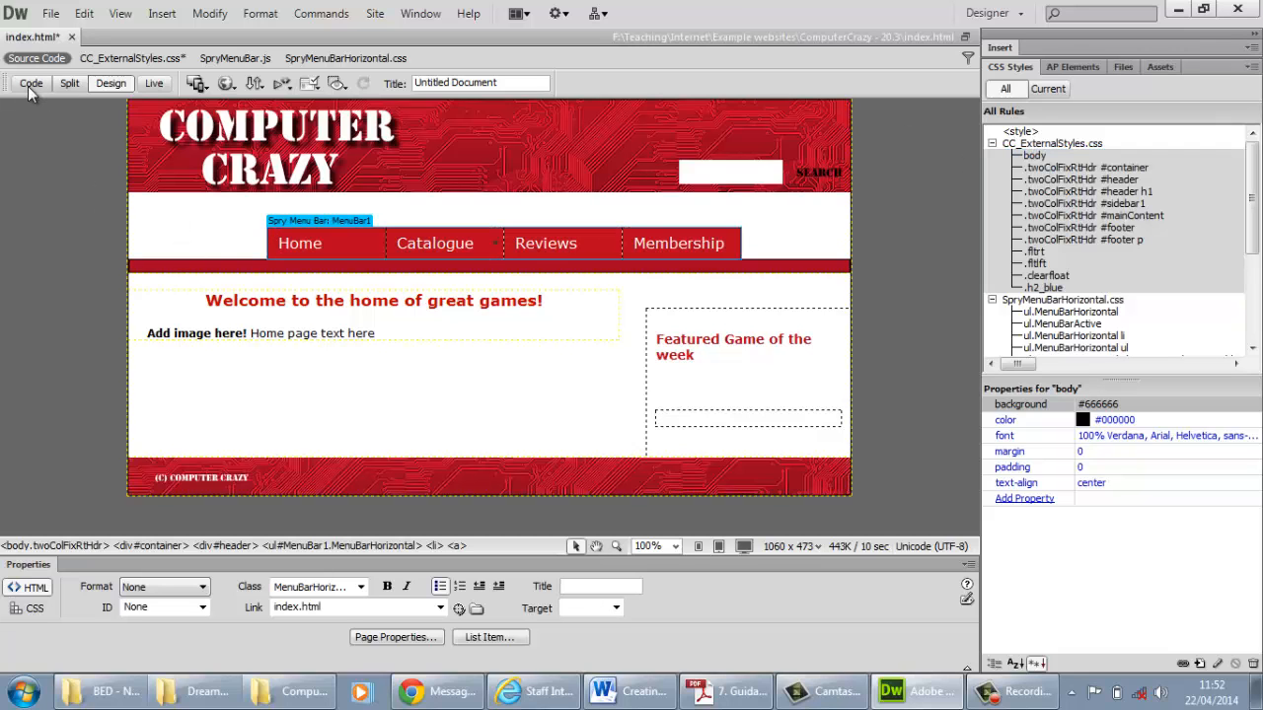
# Check in the source code of index.html how the CC_ExternalStyles.css style sheet is linked, and return to the design view
pyautogui.click(30, 83)
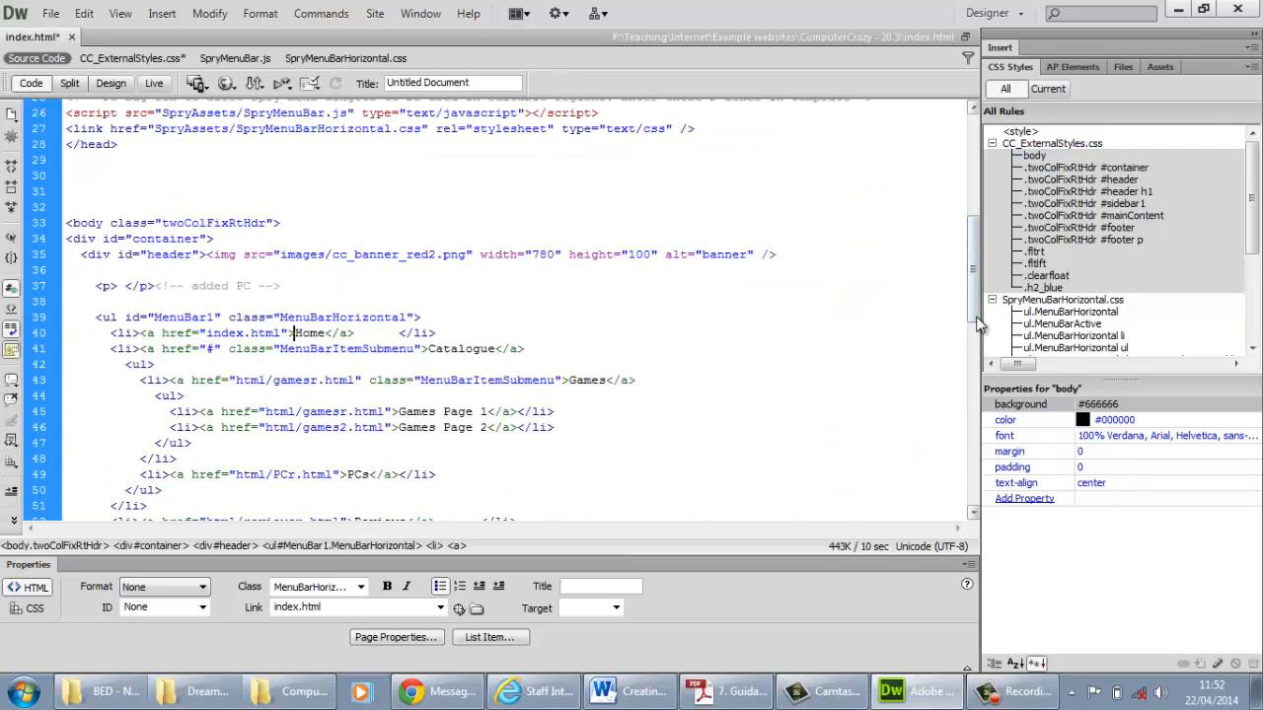
pyautogui.moveTo(975, 316); pyautogui.dragTo(965, 177)
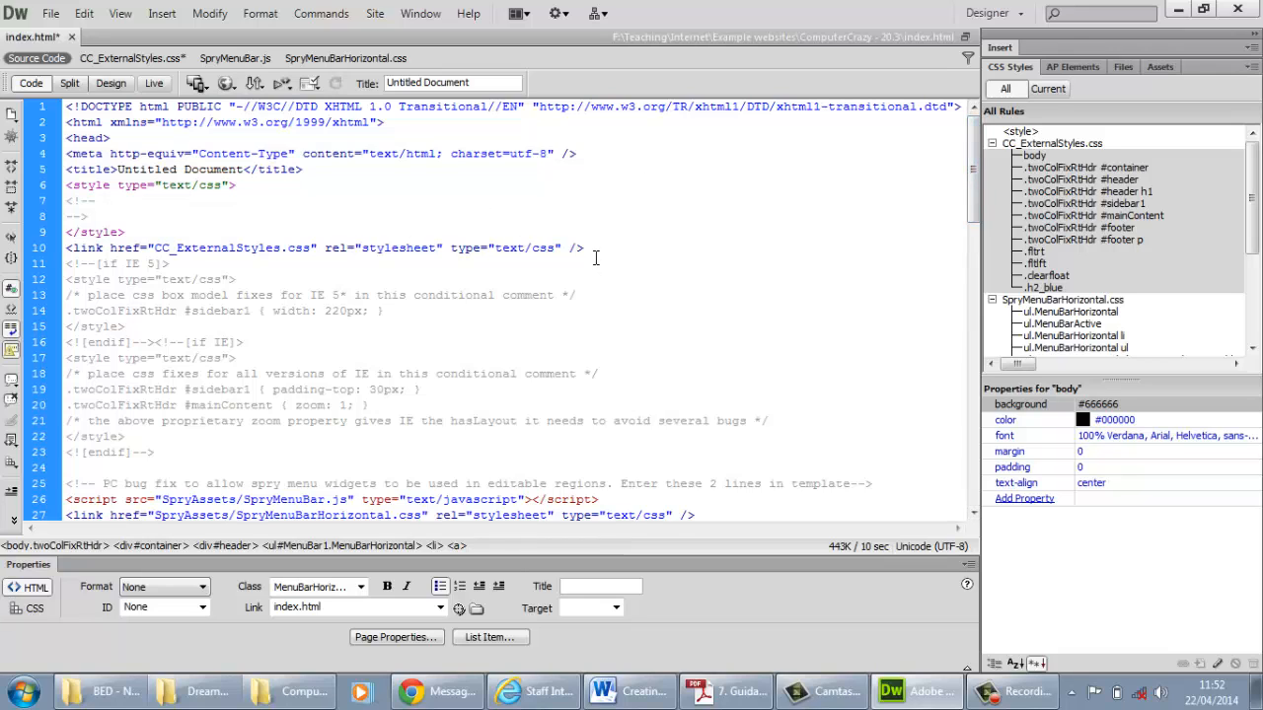
pyautogui.moveTo(565, 248); pyautogui.dragTo(77, 253)
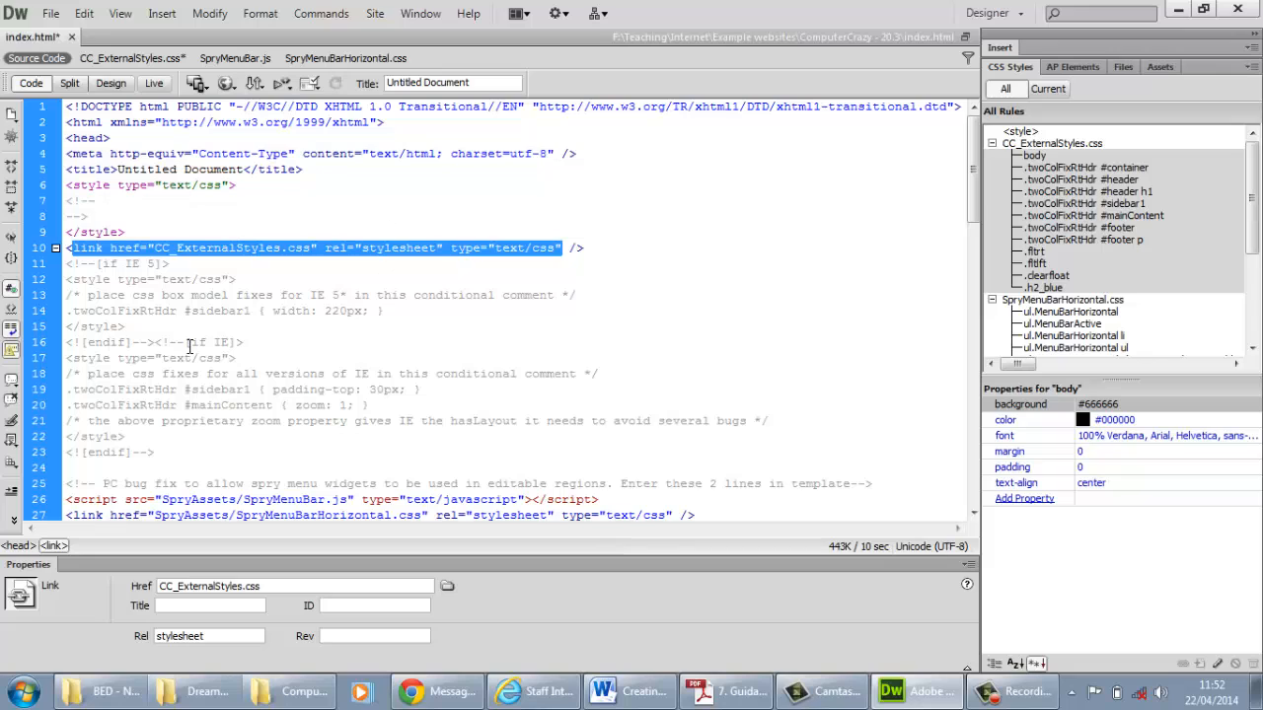
pyautogui.click(239, 250)
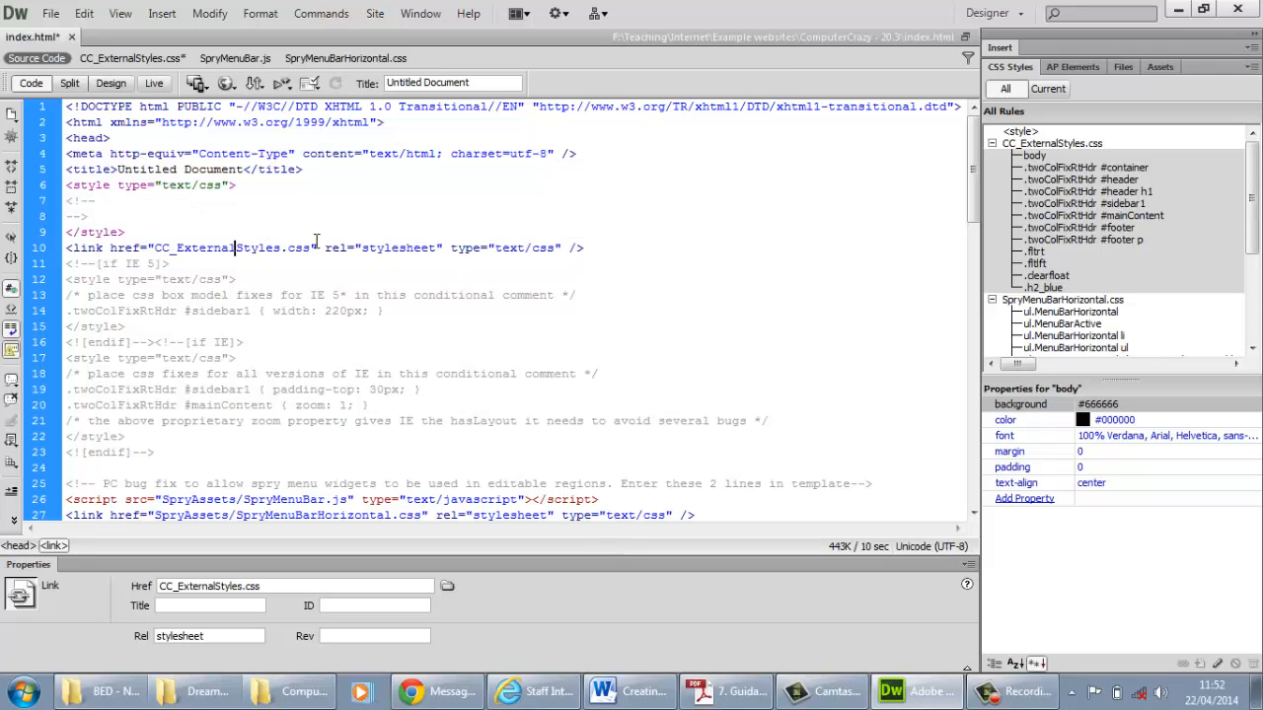
pyautogui.moveTo(312, 247); pyautogui.dragTo(155, 243)
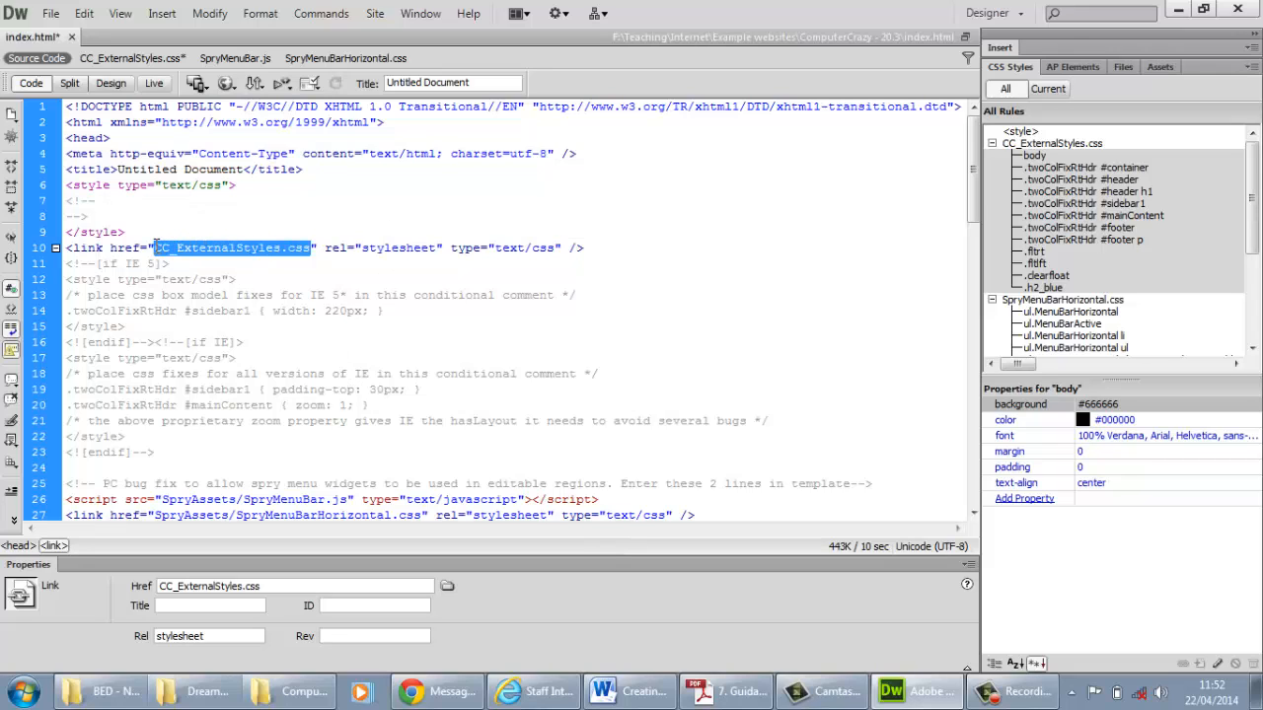
pyautogui.click(104, 86)
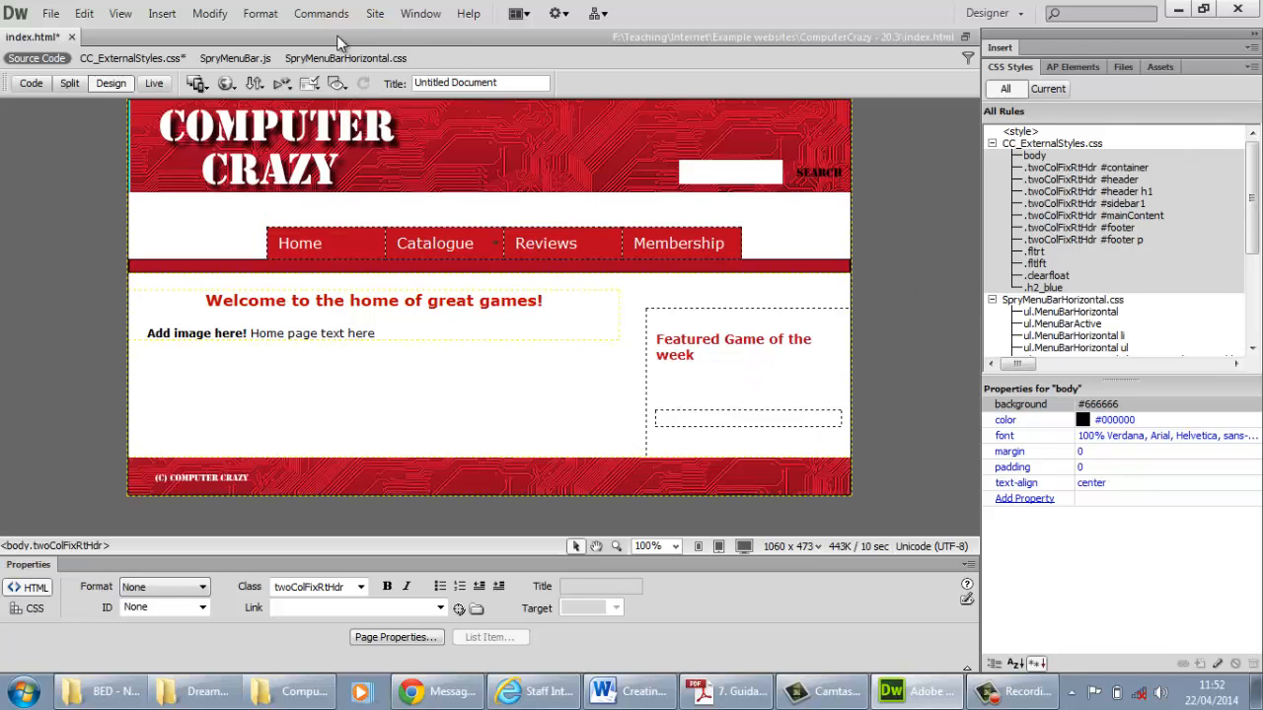
# Review the rules in CC_ExternalStyles.css, set the #container width to 1000px, and show the page in design view
pyautogui.click(162, 59)
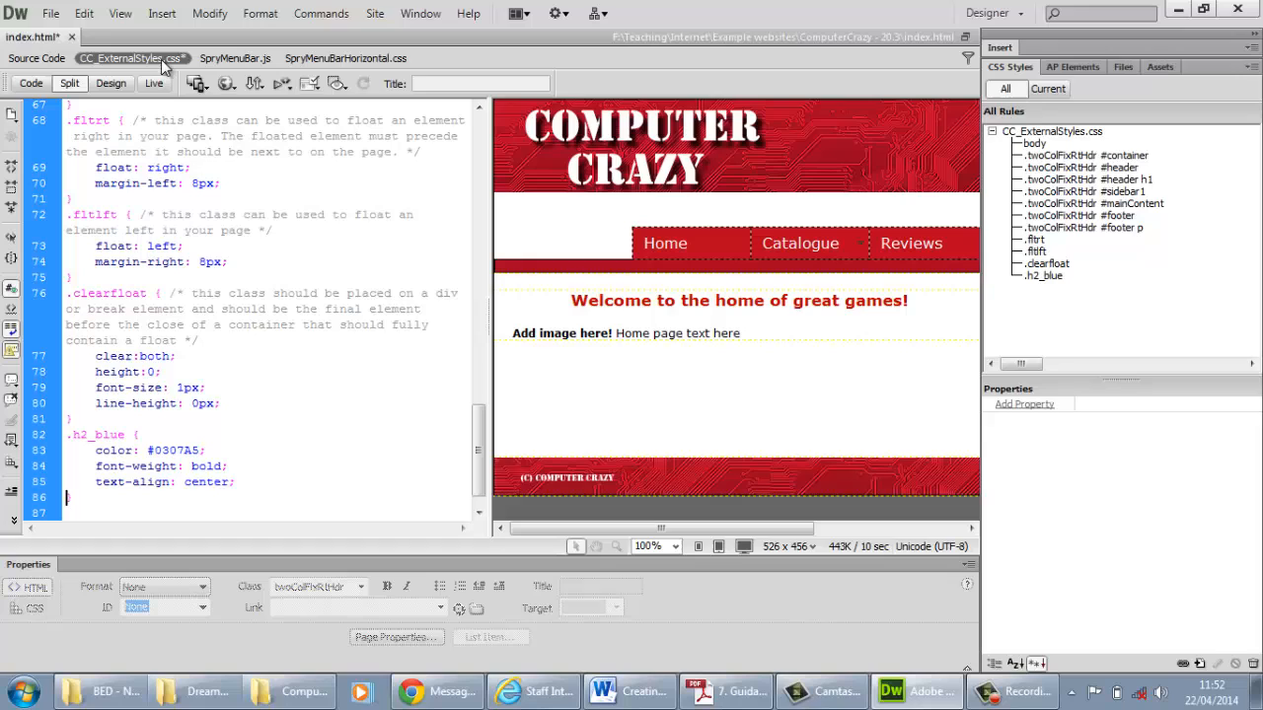
pyautogui.click(31, 83)
pyautogui.scroll(6, 434, 375)
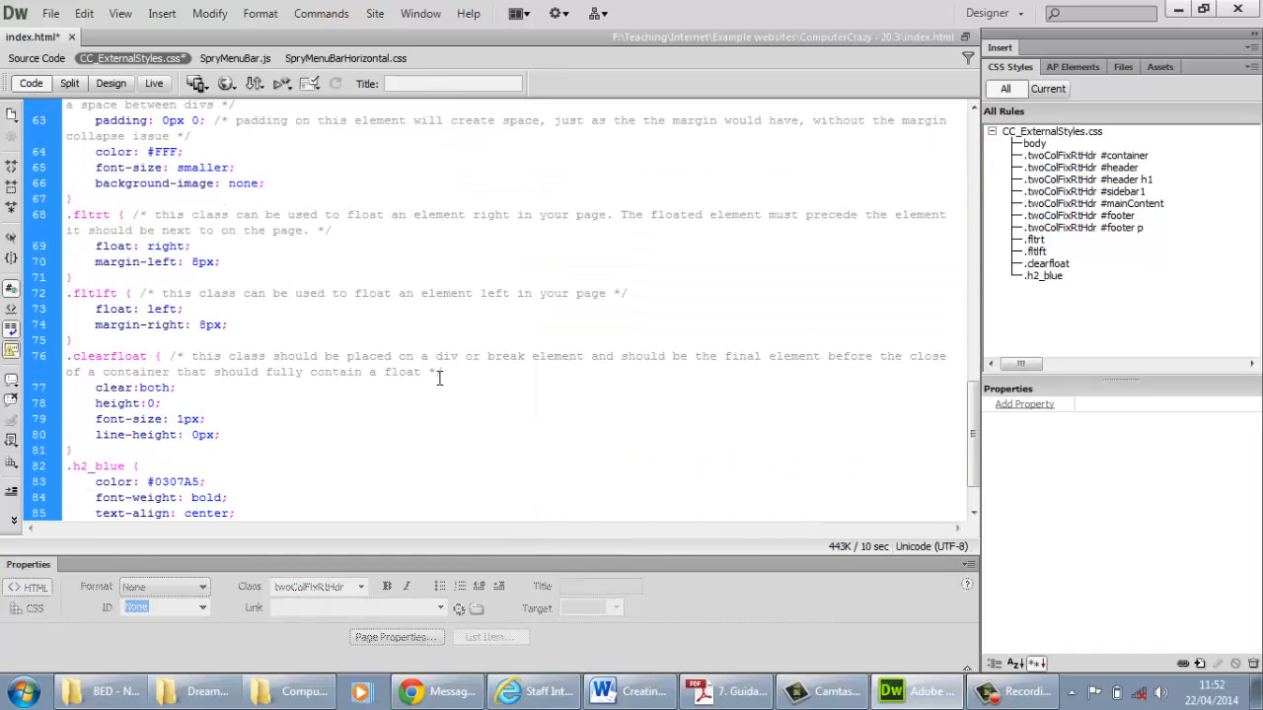
pyautogui.scroll(4, 394, 330)
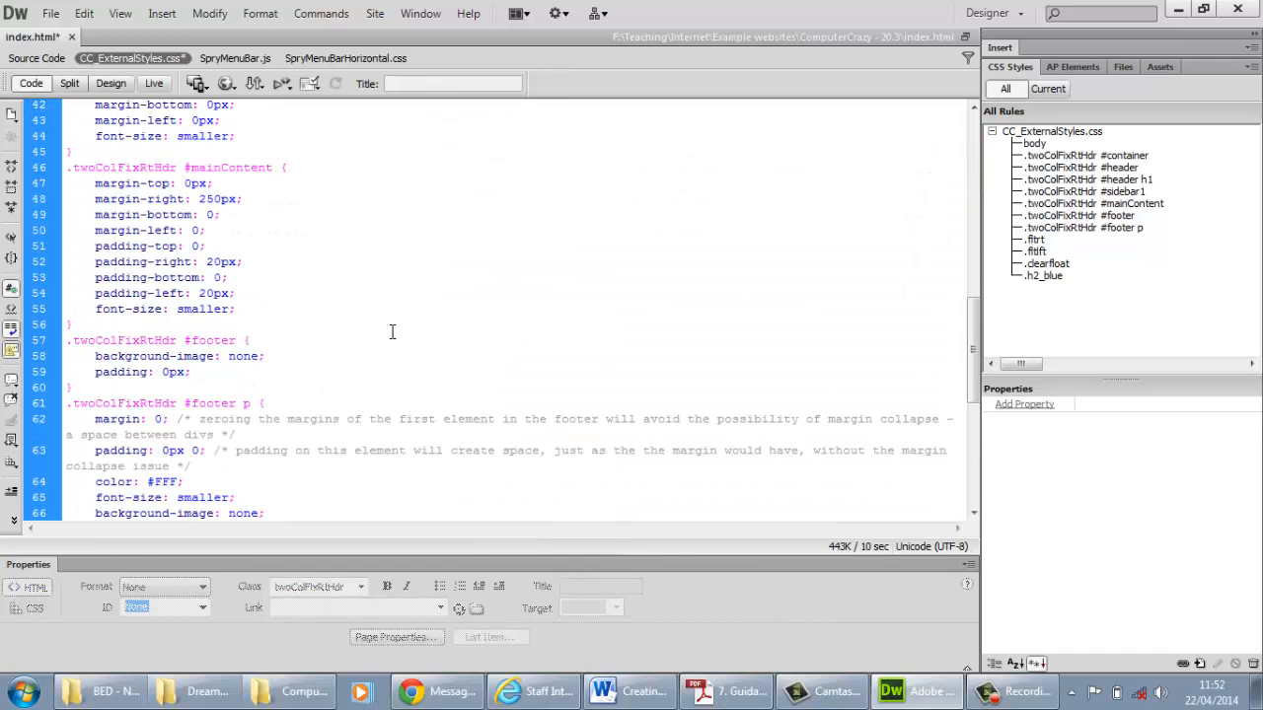
pyautogui.scroll(11, 402, 324)
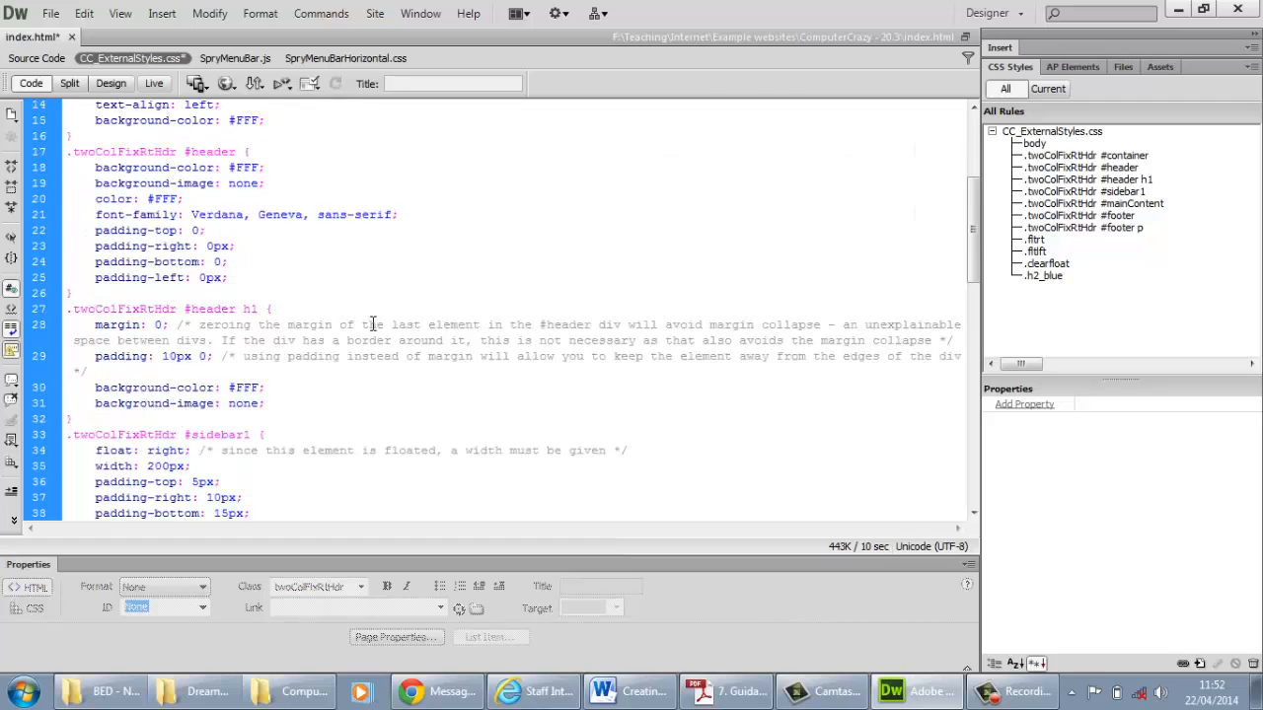
pyautogui.scroll(-3, 373, 323)
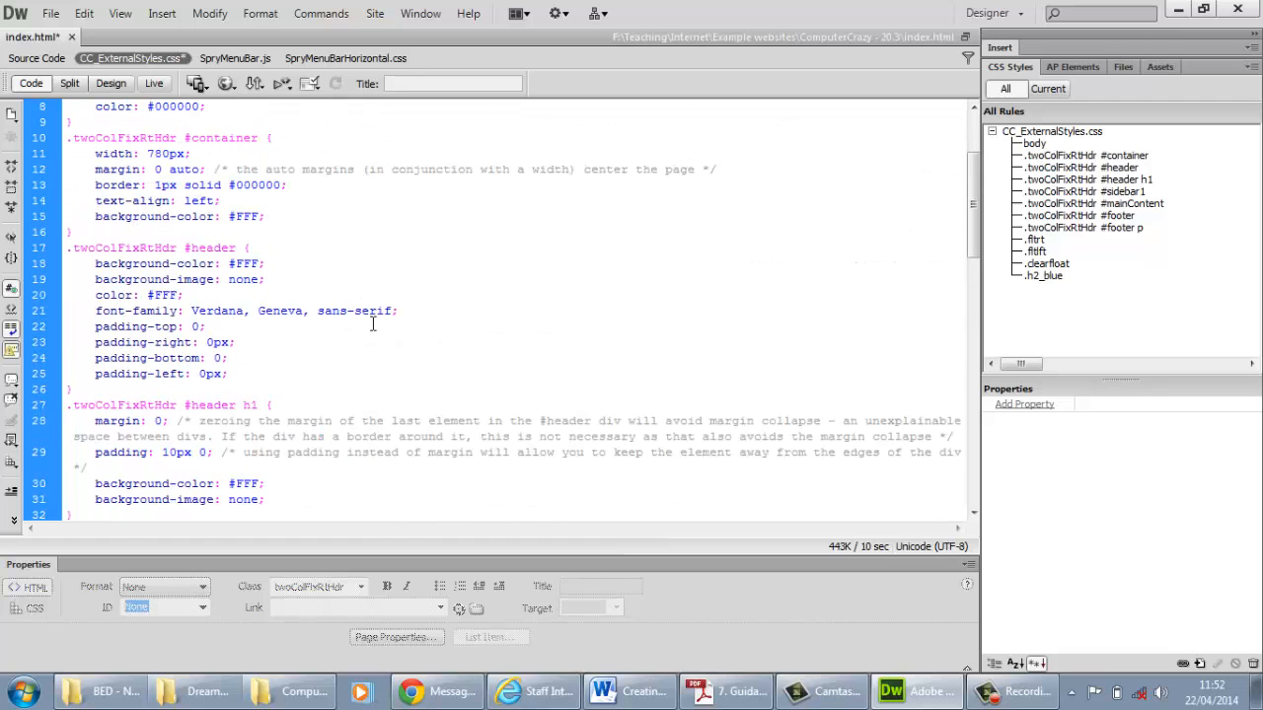
pyautogui.scroll(2, 373, 324)
pyautogui.moveTo(262, 232); pyautogui.dragTo(201, 227)
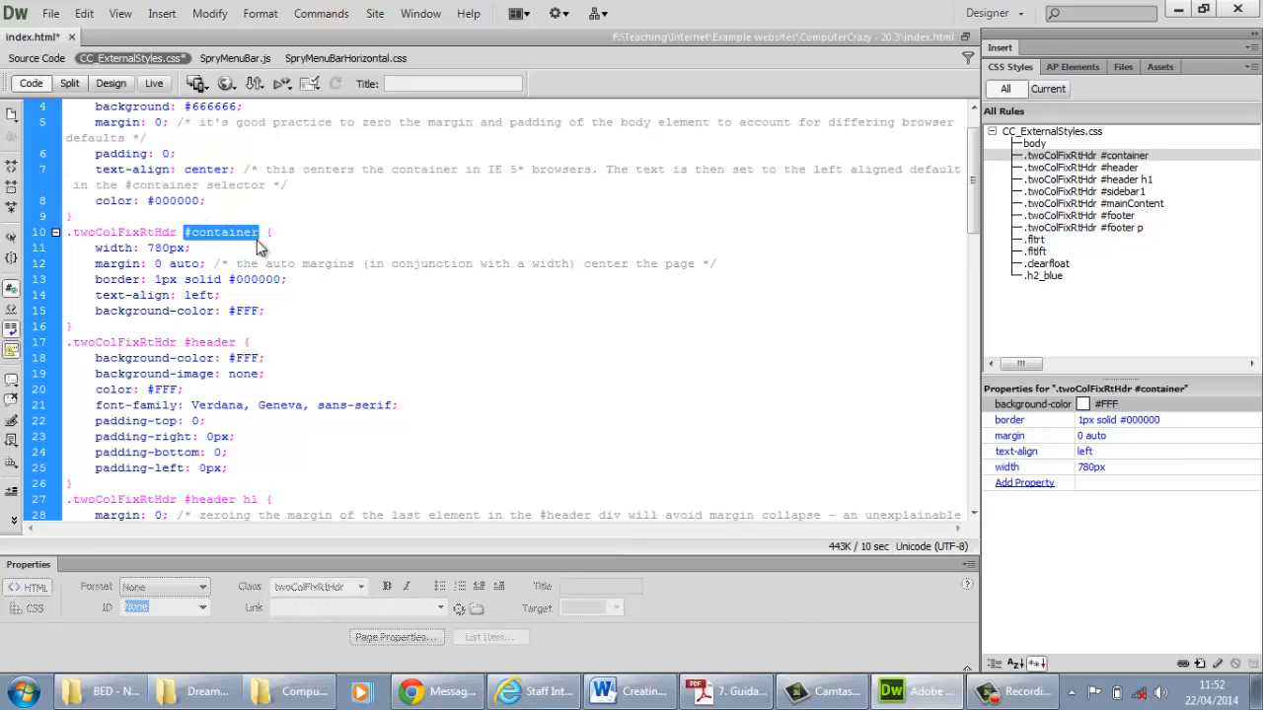
pyautogui.moveTo(170, 248); pyautogui.dragTo(147, 247)
pyautogui.write('1')
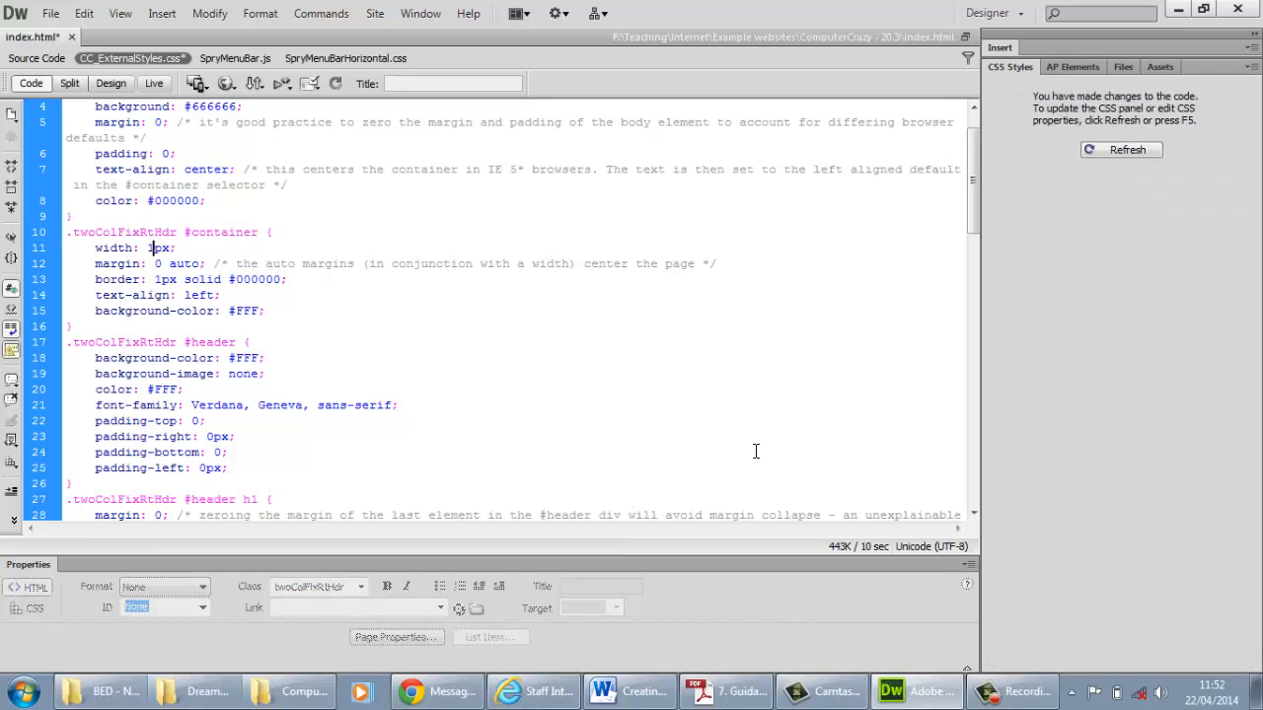
pyautogui.write('000')
pyautogui.click(110, 84)
pyautogui.click(825, 216)
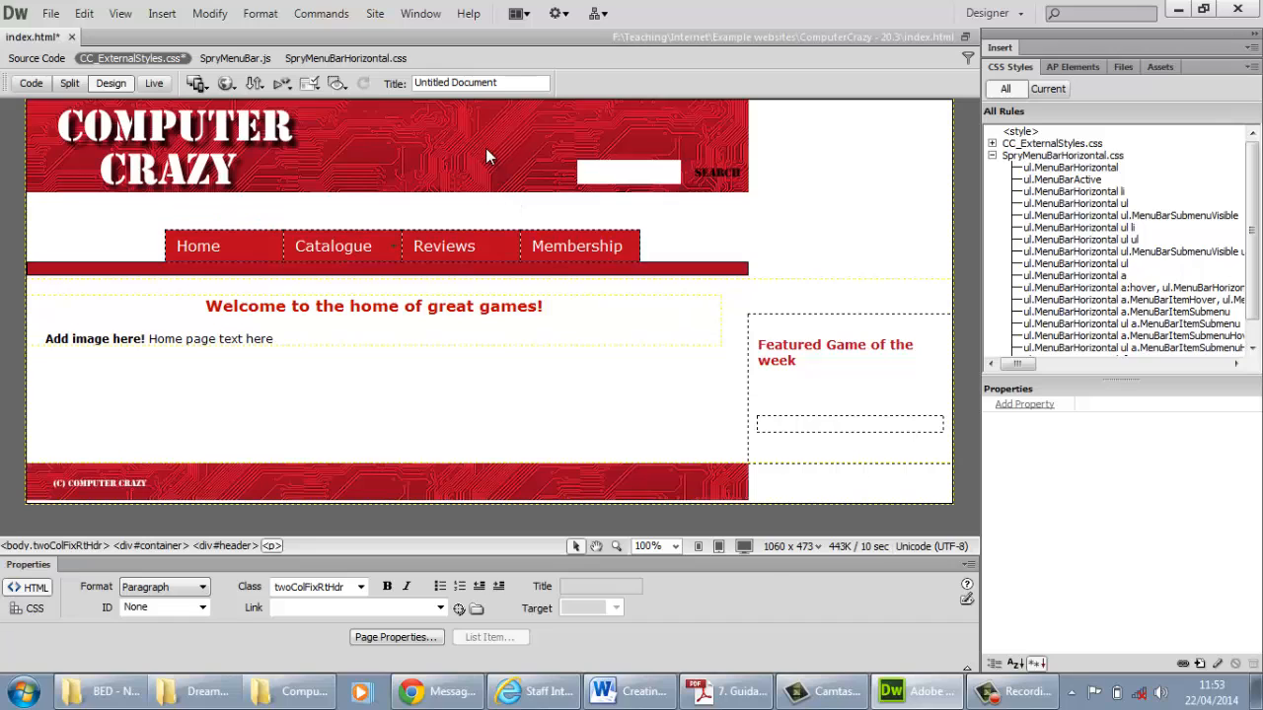
# Stretch the header banner image to about 999 px wide and the footer image to about 1004 px wide
pyautogui.click(524, 163)
pyautogui.moveTo(745, 146); pyautogui.dragTo(945, 176)
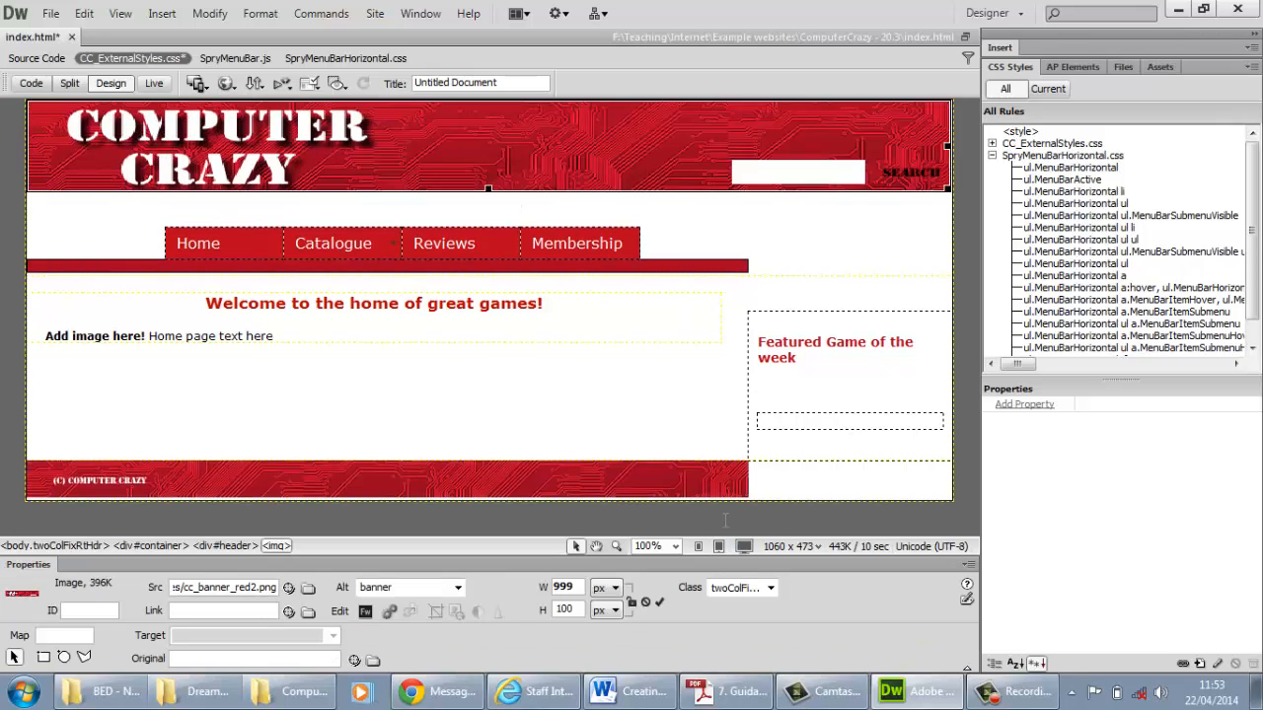
pyautogui.click(748, 483)
pyautogui.click(748, 484)
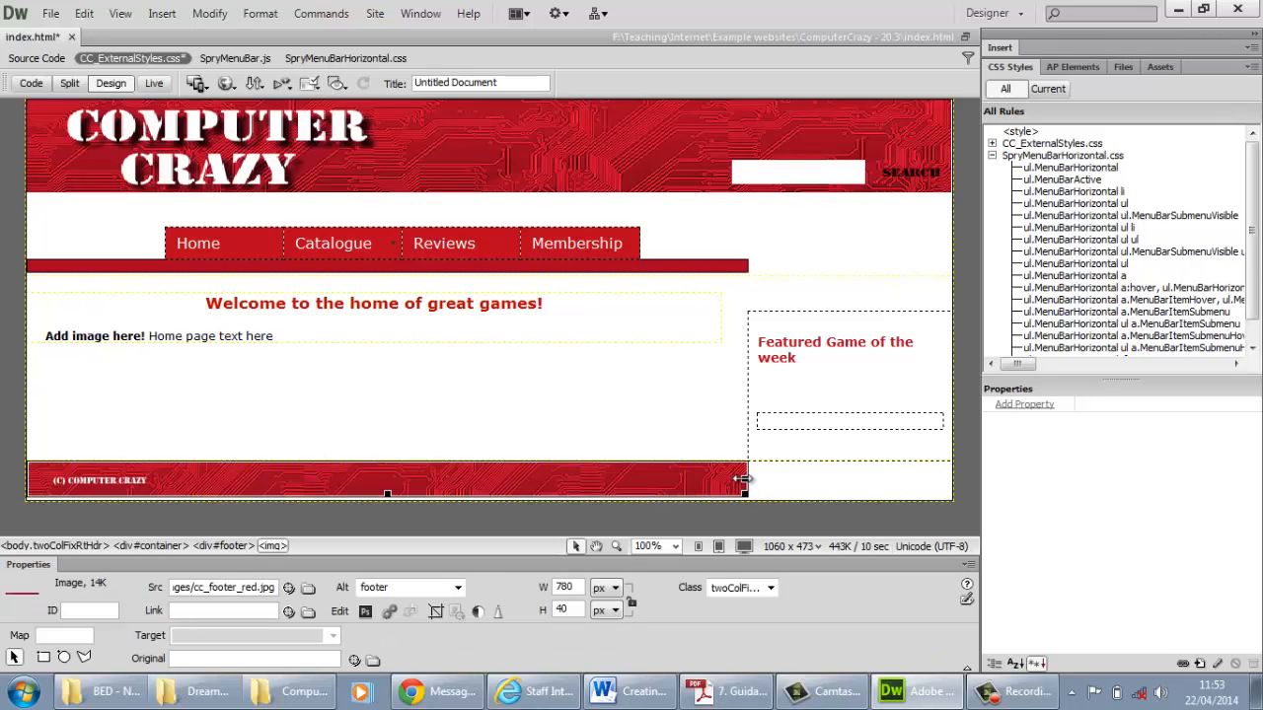
pyautogui.moveTo(745, 481); pyautogui.dragTo(948, 478)
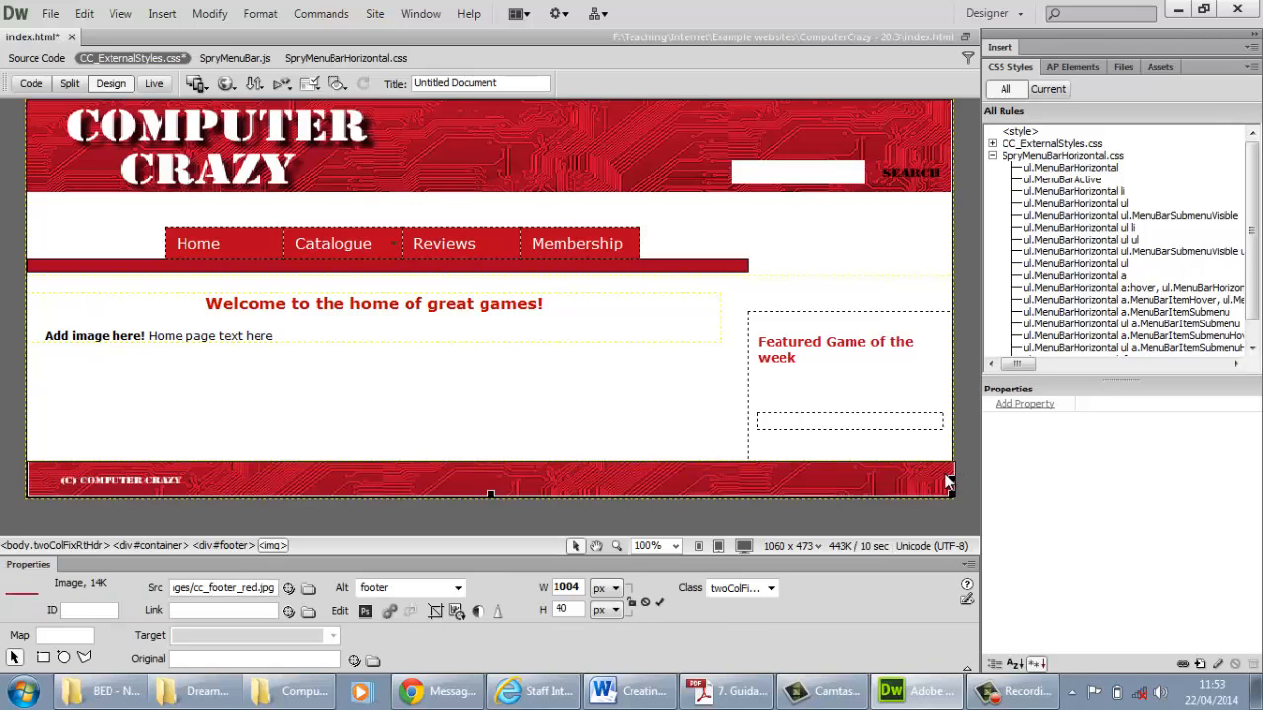
# Stretch the red line image beneath the menu bar to about 1001 px wide
pyautogui.click(738, 265)
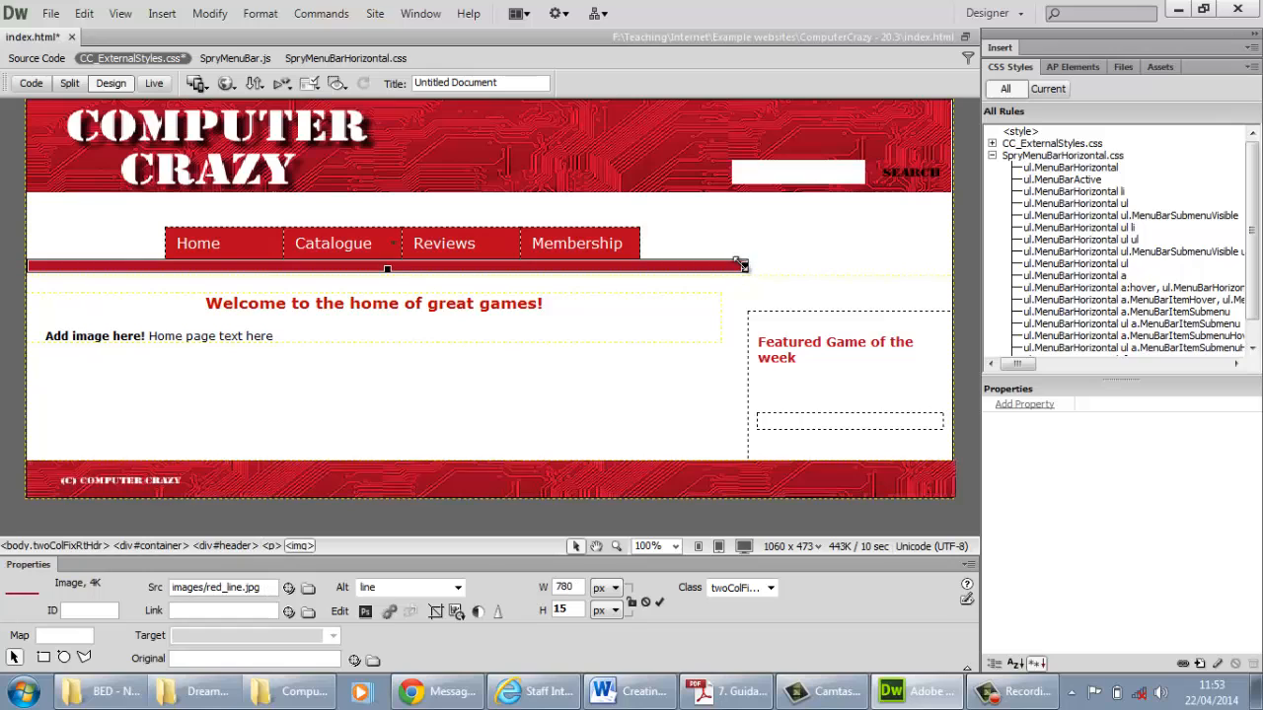
pyautogui.moveTo(743, 267); pyautogui.dragTo(943, 273)
pyautogui.click(793, 243)
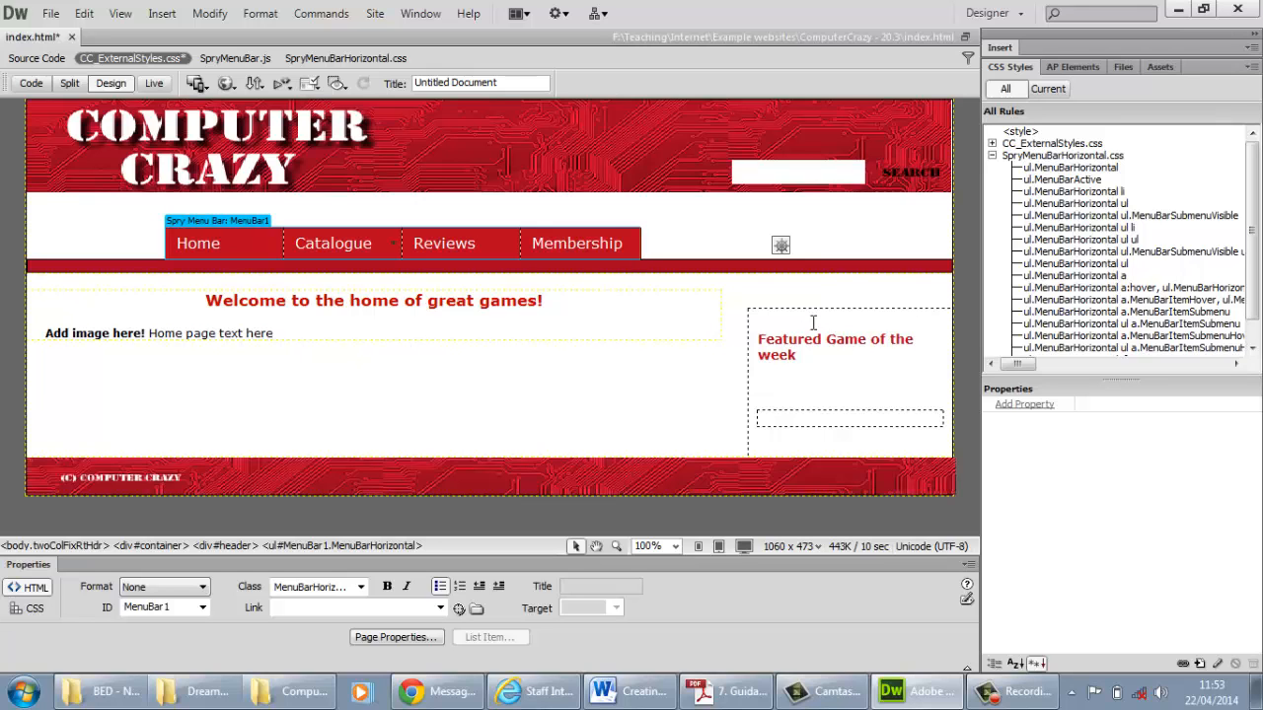
# Set the #sidebar1 width to 250px in CC_ExternalStyles.css and show the page in design view
pyautogui.click(127, 58)
pyautogui.click(30, 83)
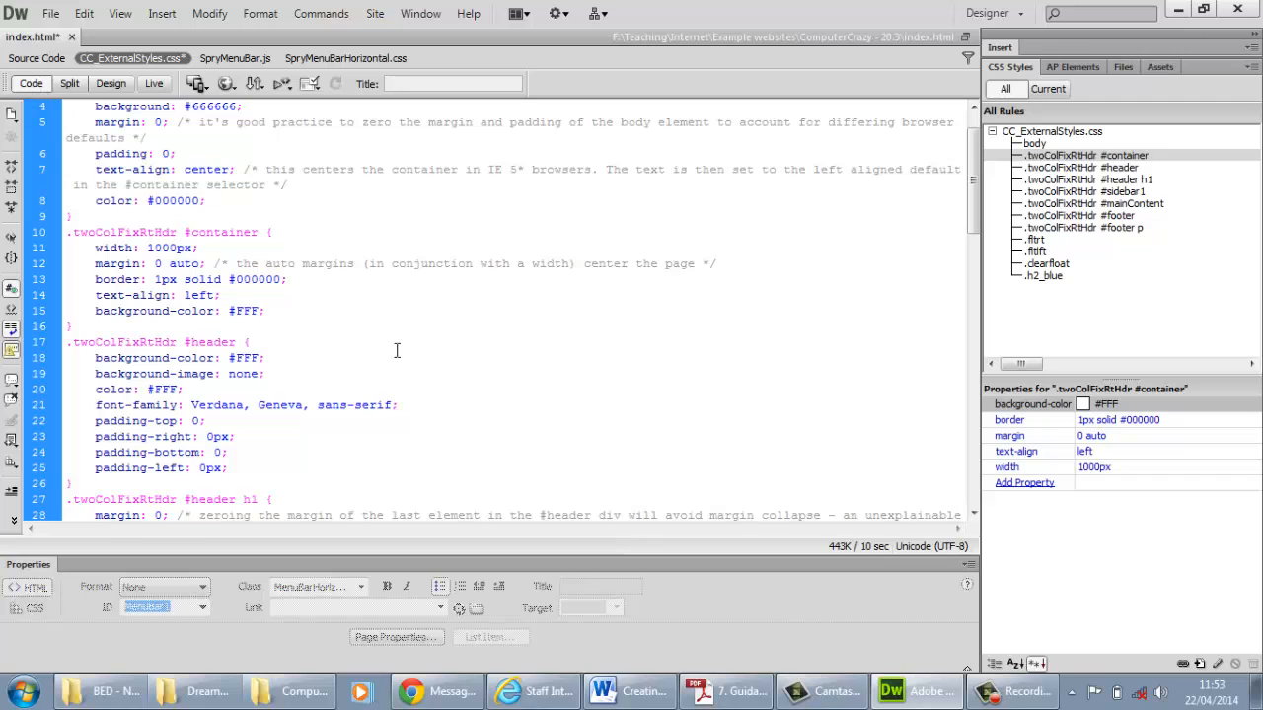
pyautogui.scroll(-2, 396, 352)
pyautogui.scroll(-6, 397, 352)
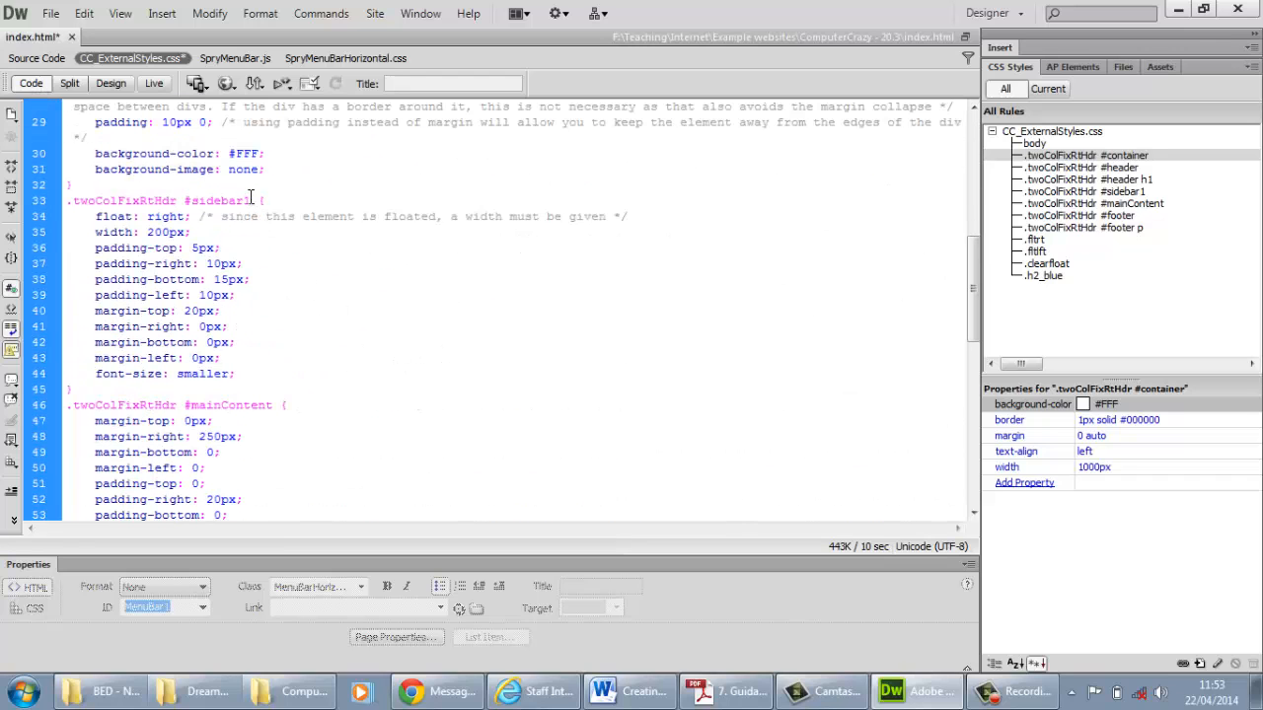
pyautogui.moveTo(250, 200); pyautogui.dragTo(185, 200)
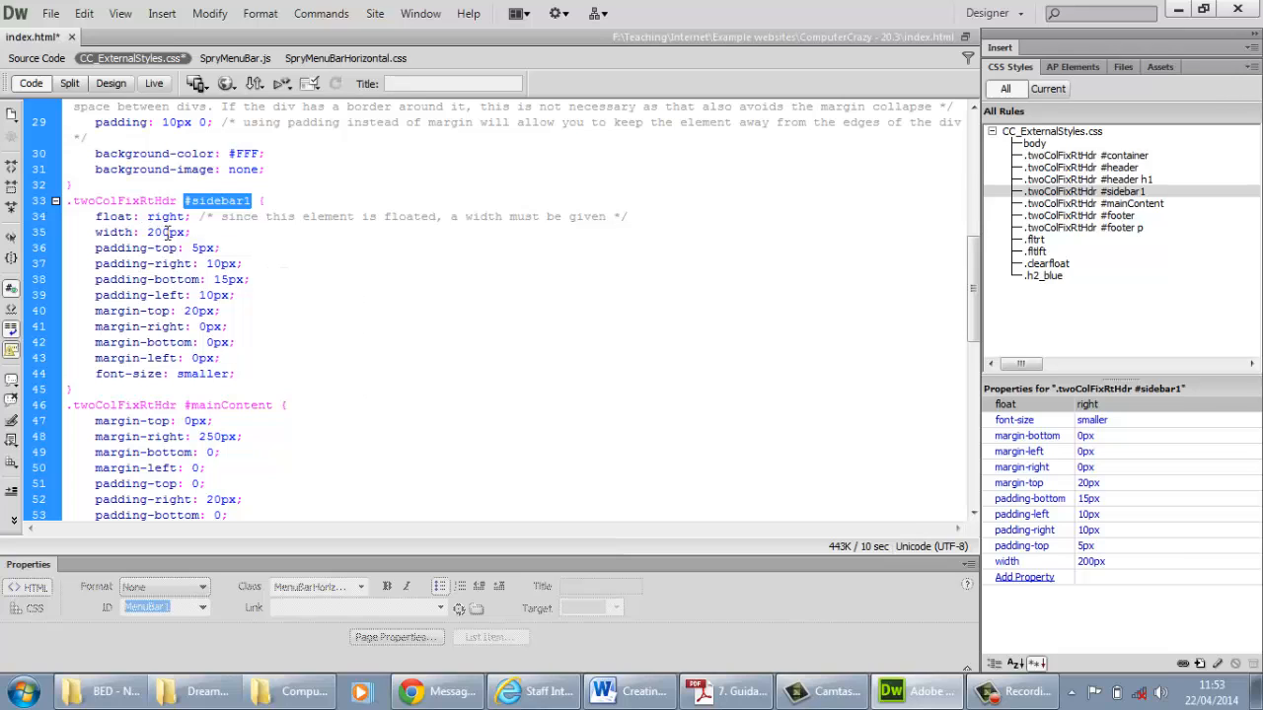
pyautogui.moveTo(169, 231); pyautogui.dragTo(149, 232)
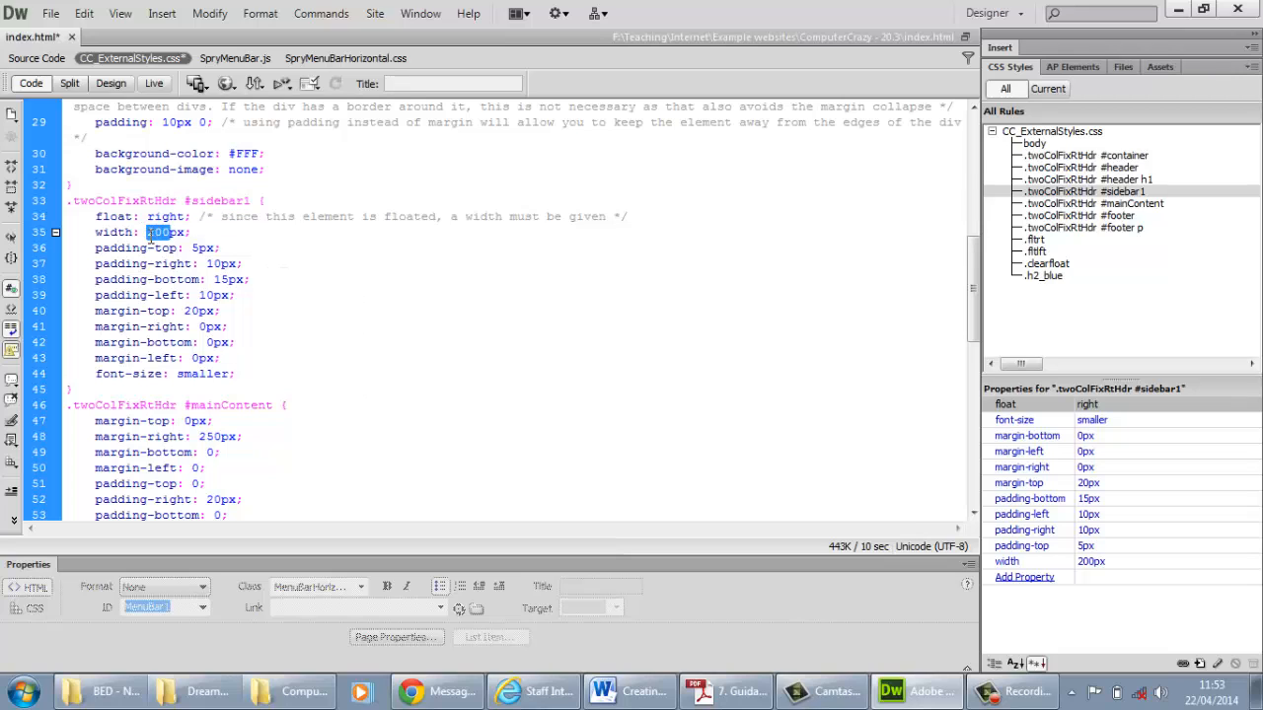
pyautogui.write('250')
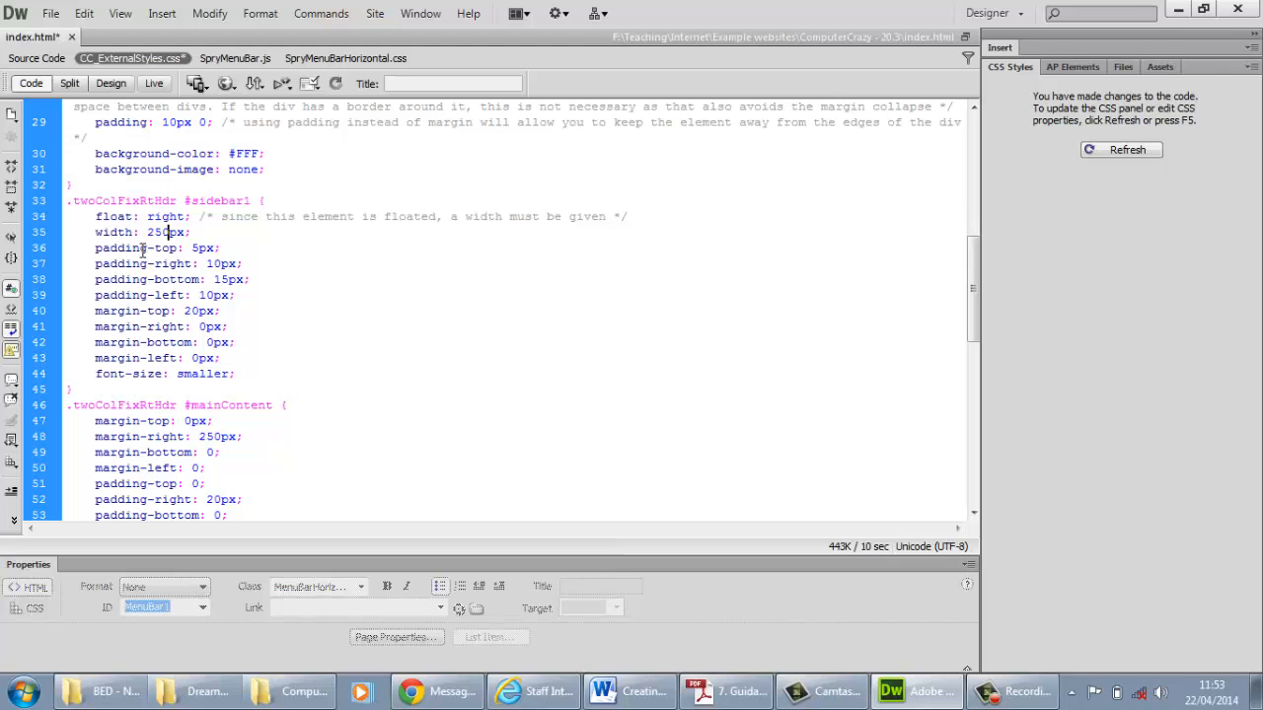
pyautogui.click(117, 85)
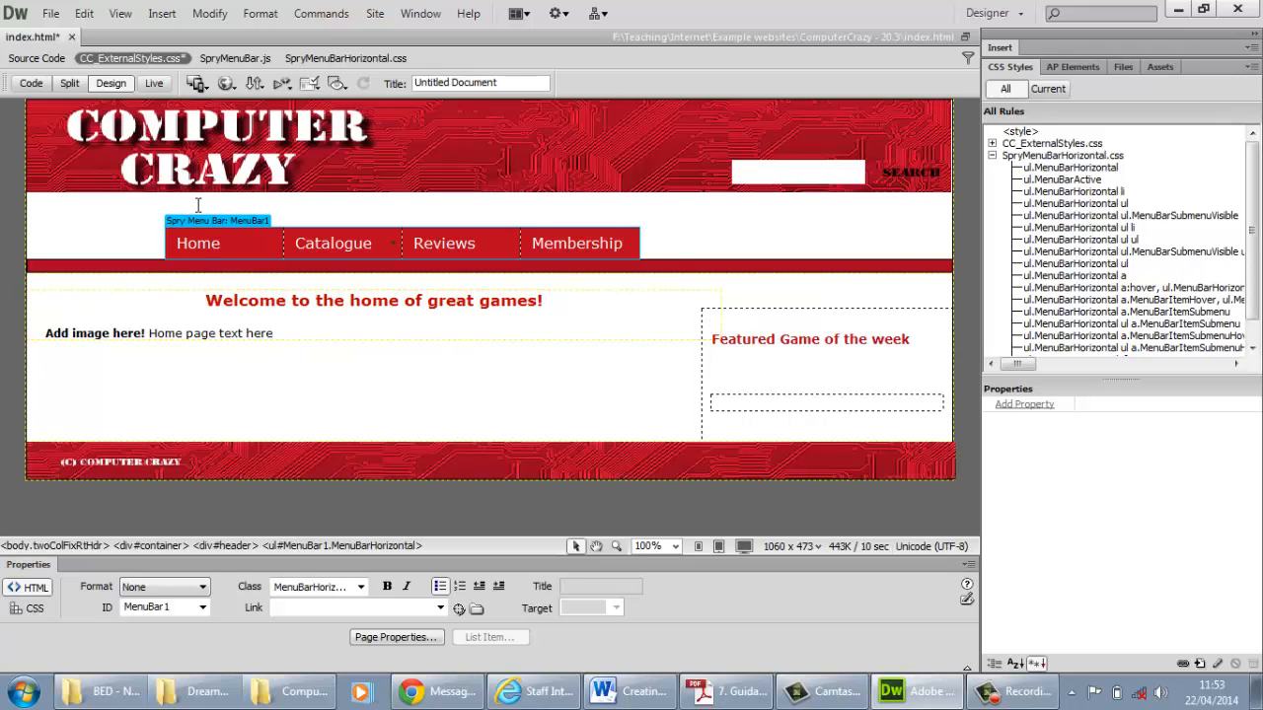
# Set the right margin of the #mainContent rule in CC_ExternalStyles.css to 280px
pyautogui.click(41, 56)
pyautogui.click(111, 59)
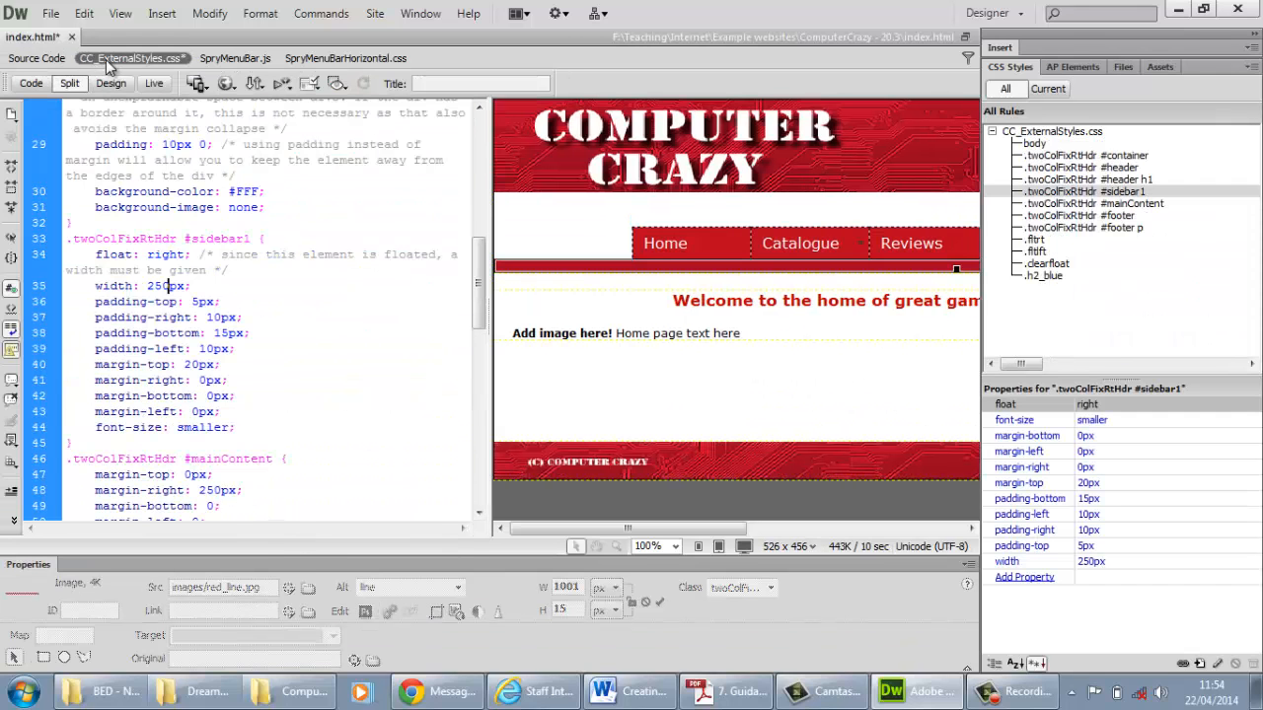
pyautogui.click(39, 83)
pyautogui.scroll(-3, 302, 284)
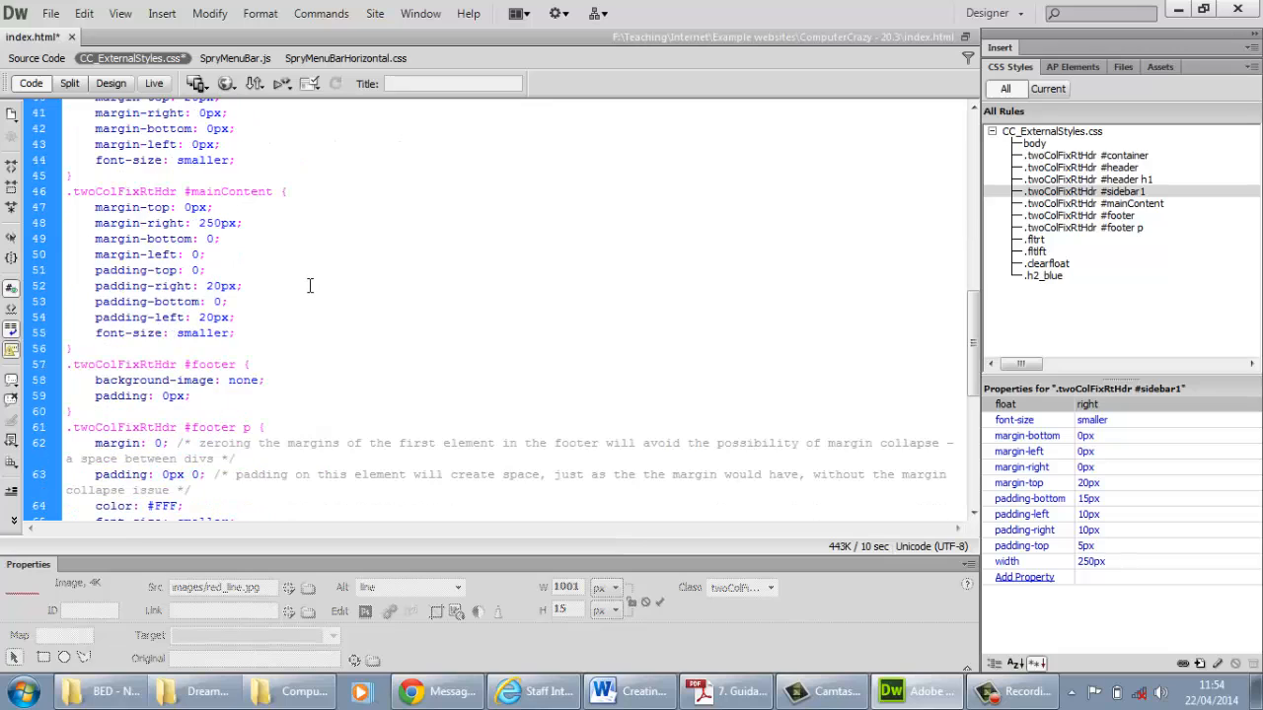
pyautogui.click(223, 225)
pyautogui.moveTo(223, 225); pyautogui.dragTo(213, 225)
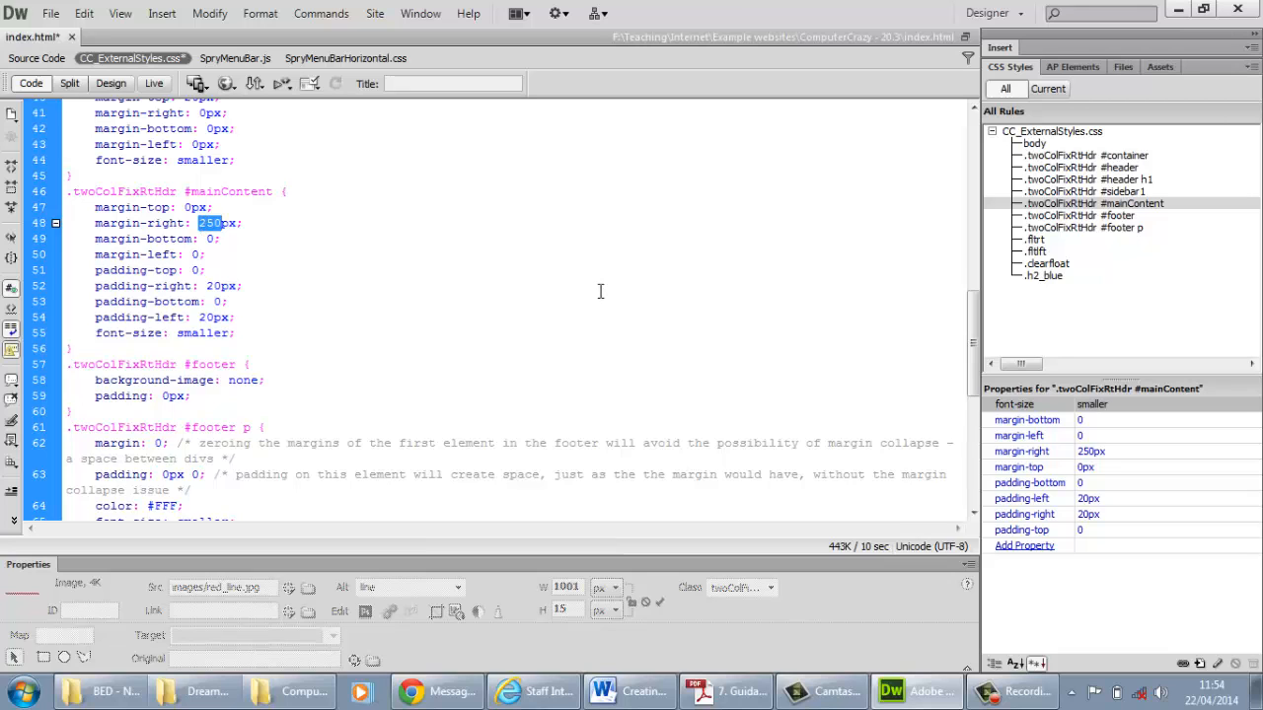
pyautogui.scroll(4, 600, 291)
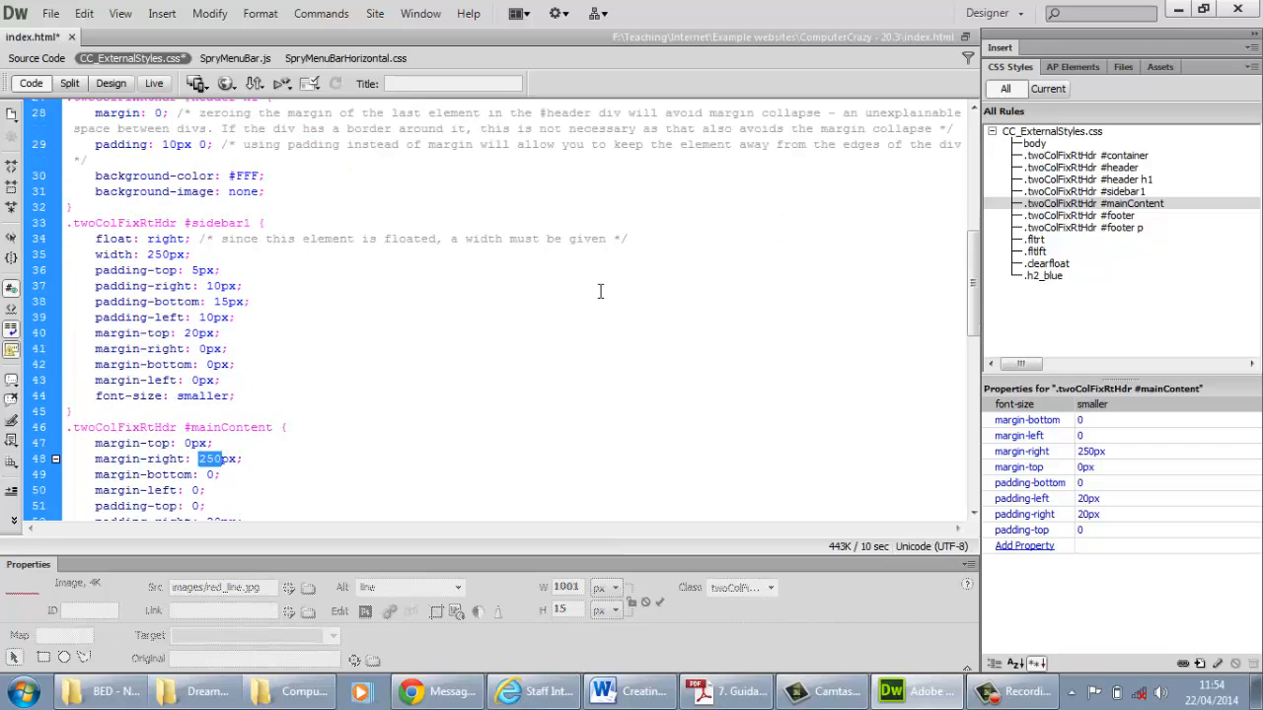
pyautogui.scroll(-4, 600, 292)
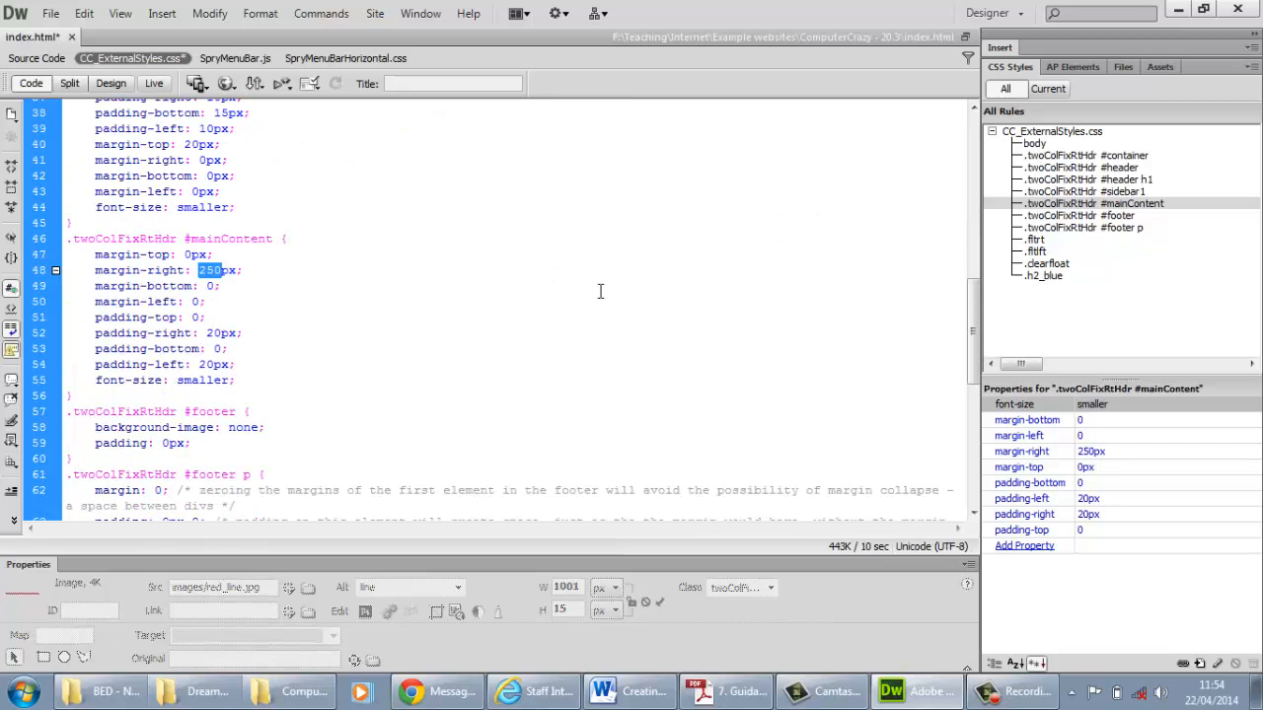
pyautogui.write('280')
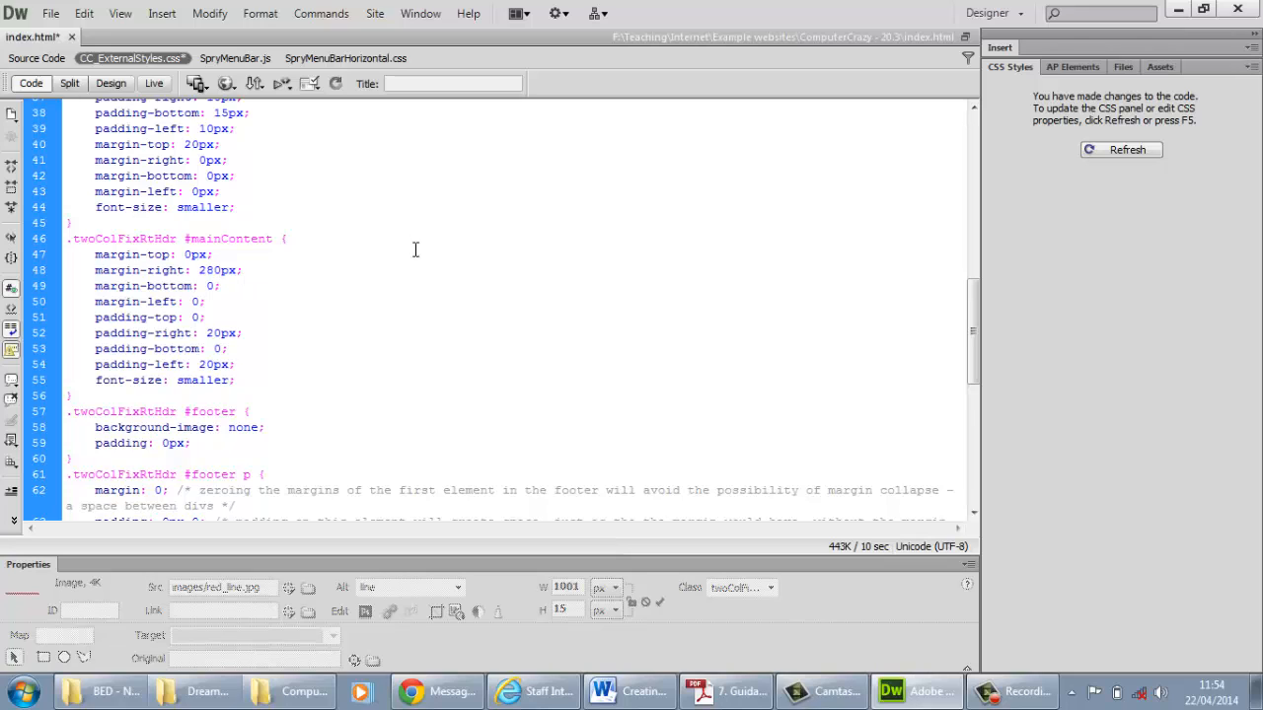
# Save all open files and show the page in design view
pyautogui.click(51, 13)
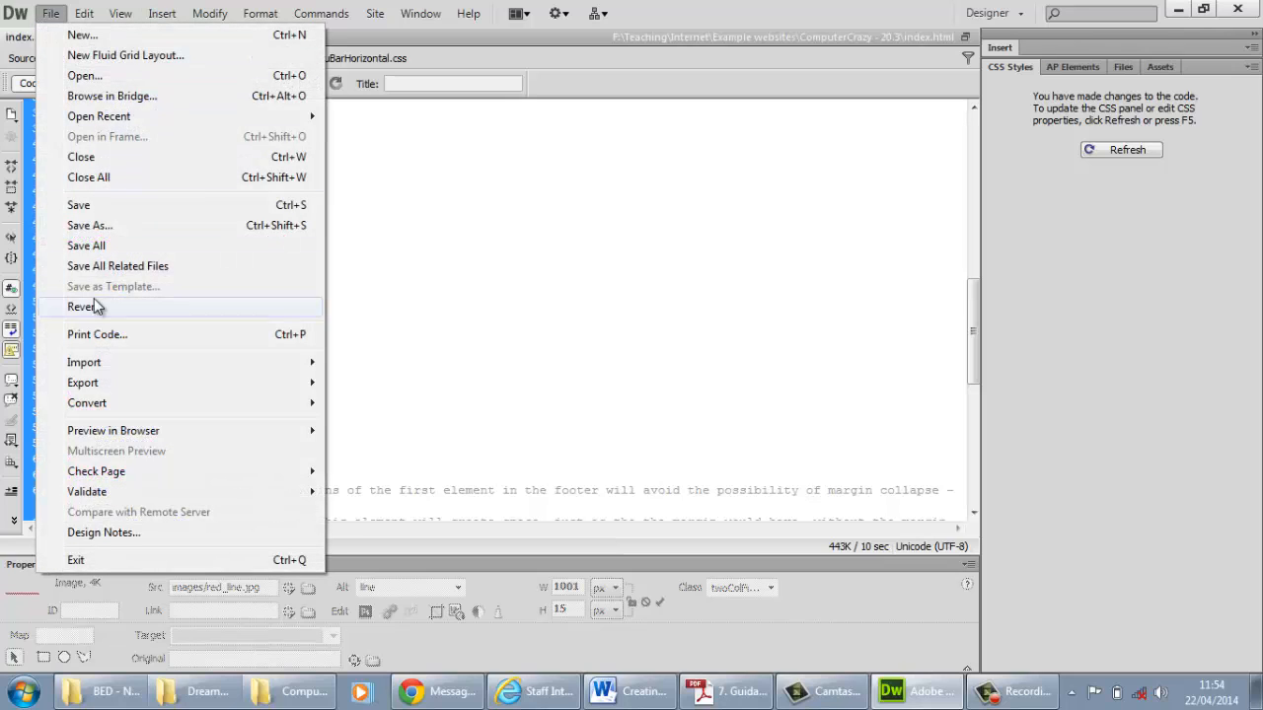
pyautogui.click(92, 245)
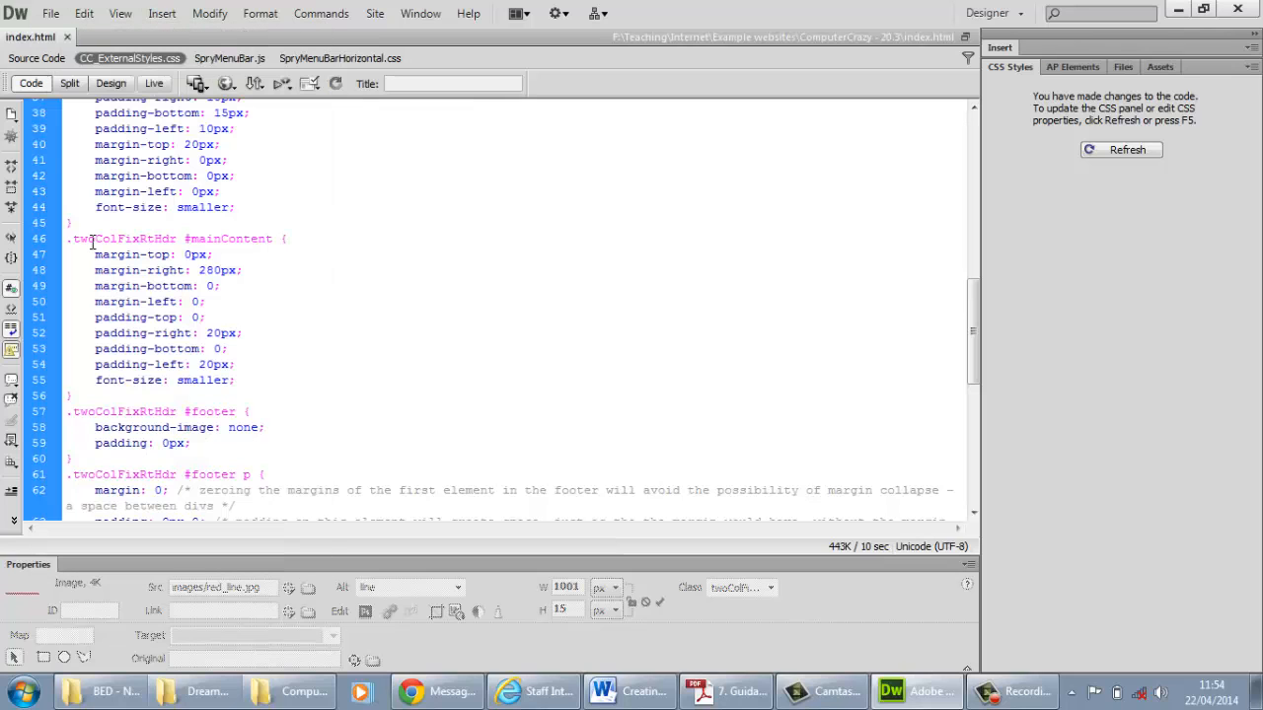
pyautogui.click(111, 83)
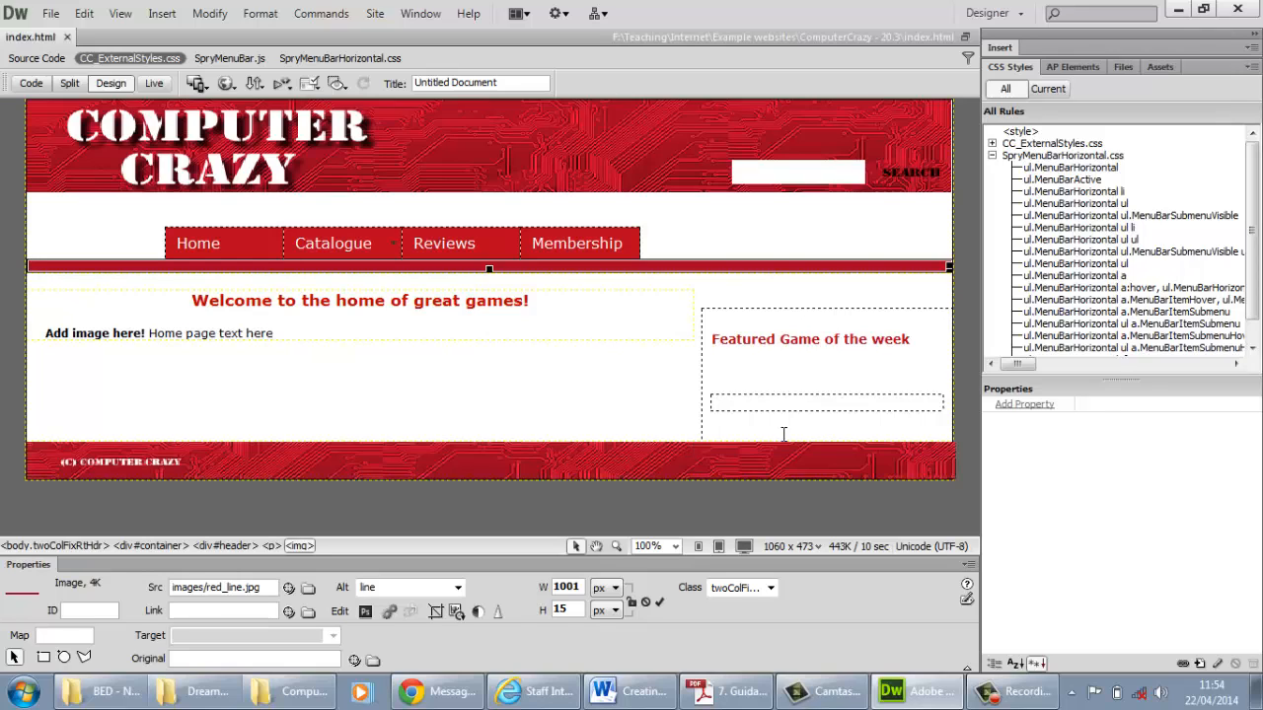
# Open gamesr.html from the html folder of the CC_20.3 site
pyautogui.moveTo(1142, 380); pyautogui.dragTo(1160, 470)
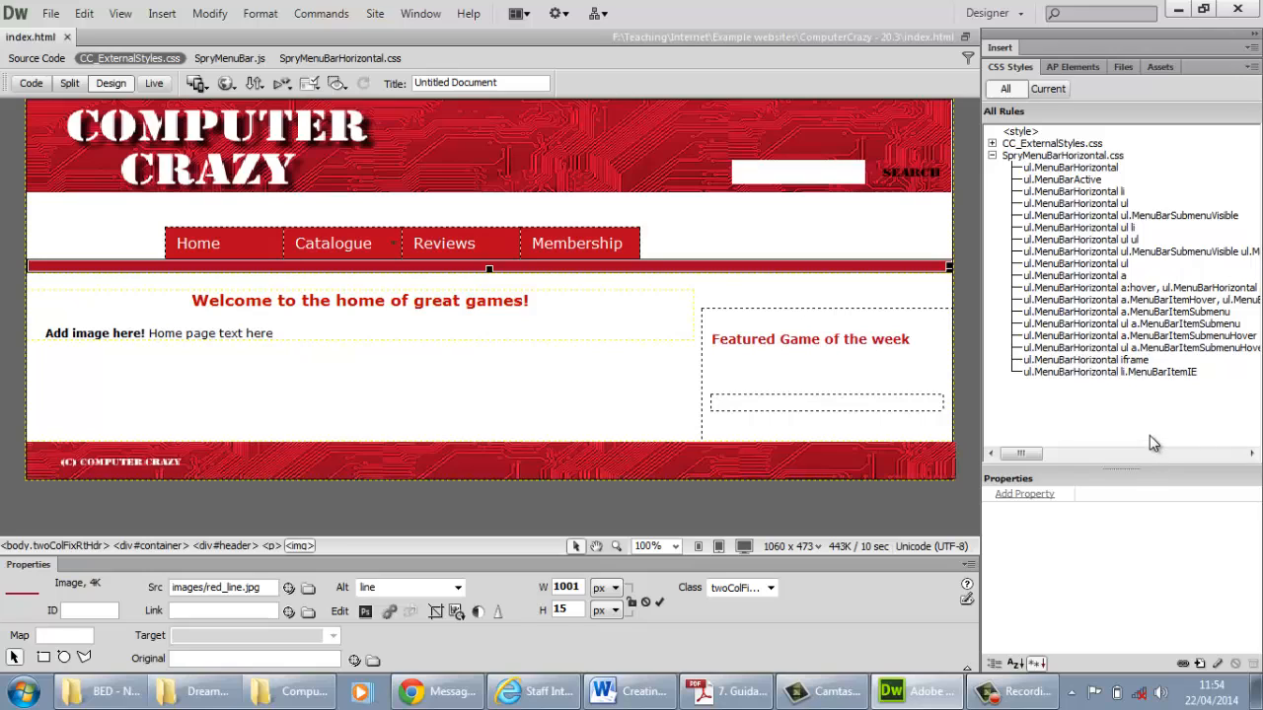
pyautogui.click(1123, 66)
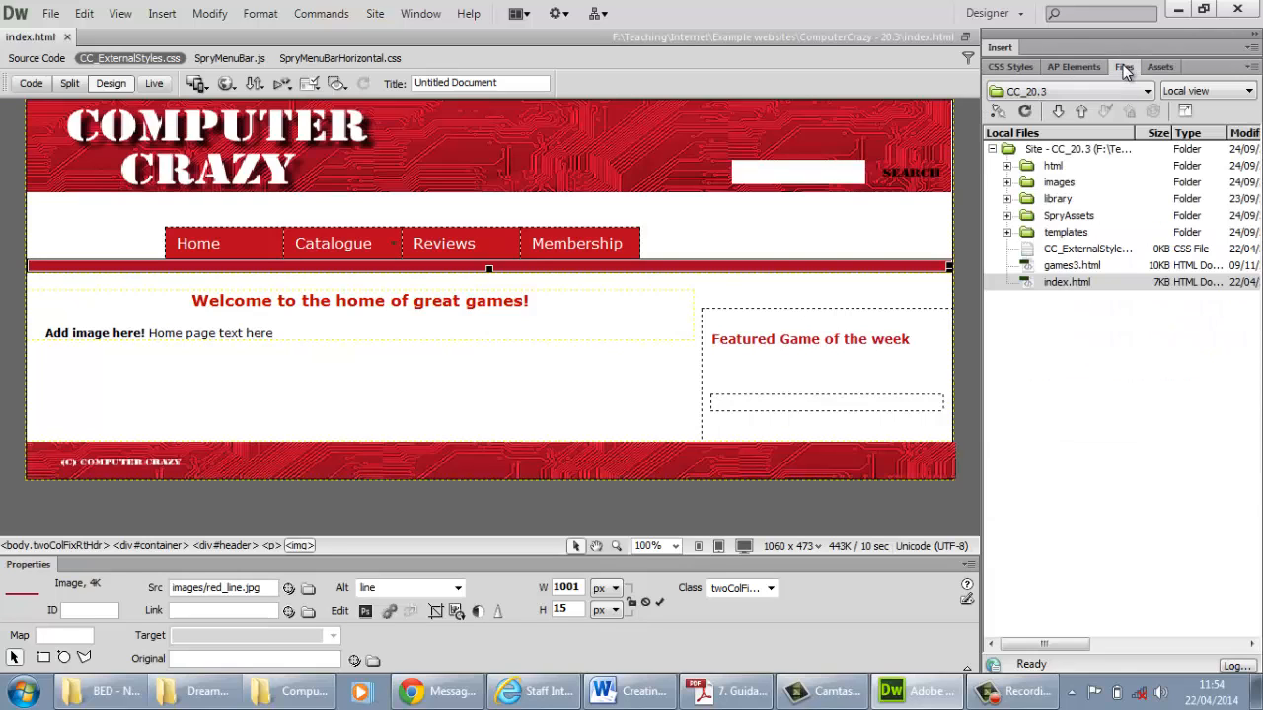
pyautogui.click(1007, 165)
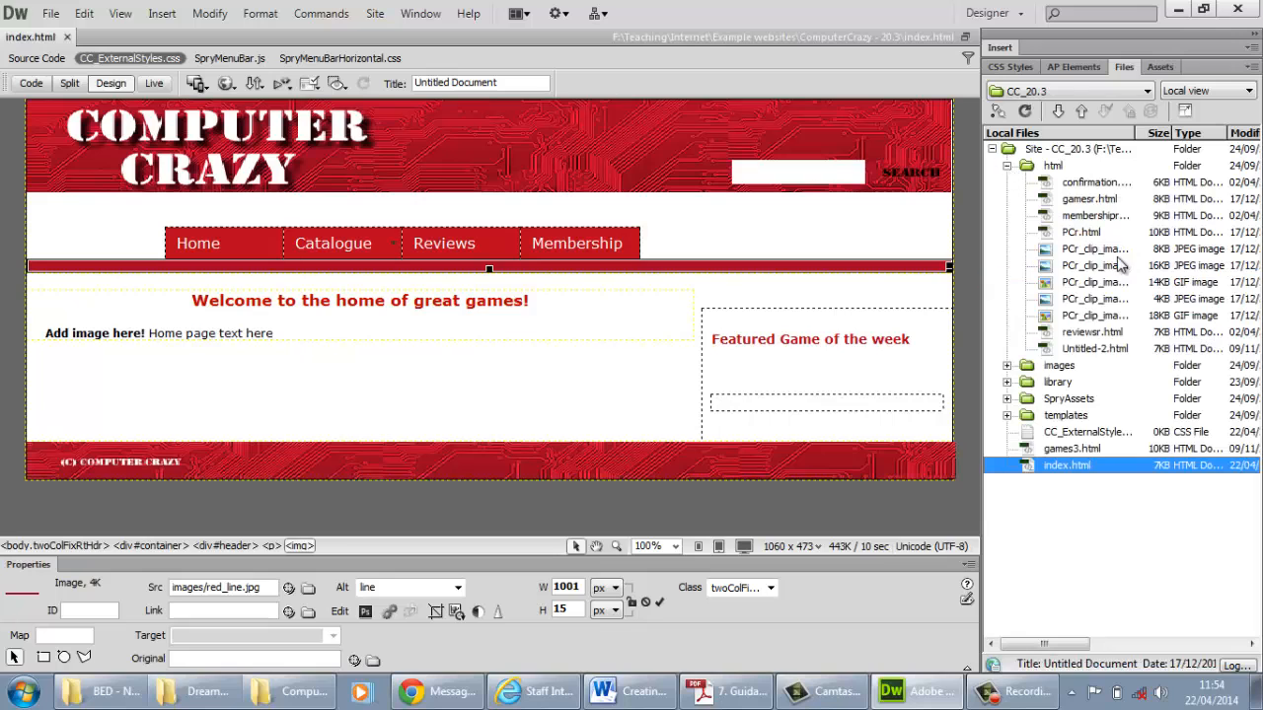
pyautogui.doubleClick(1088, 199)
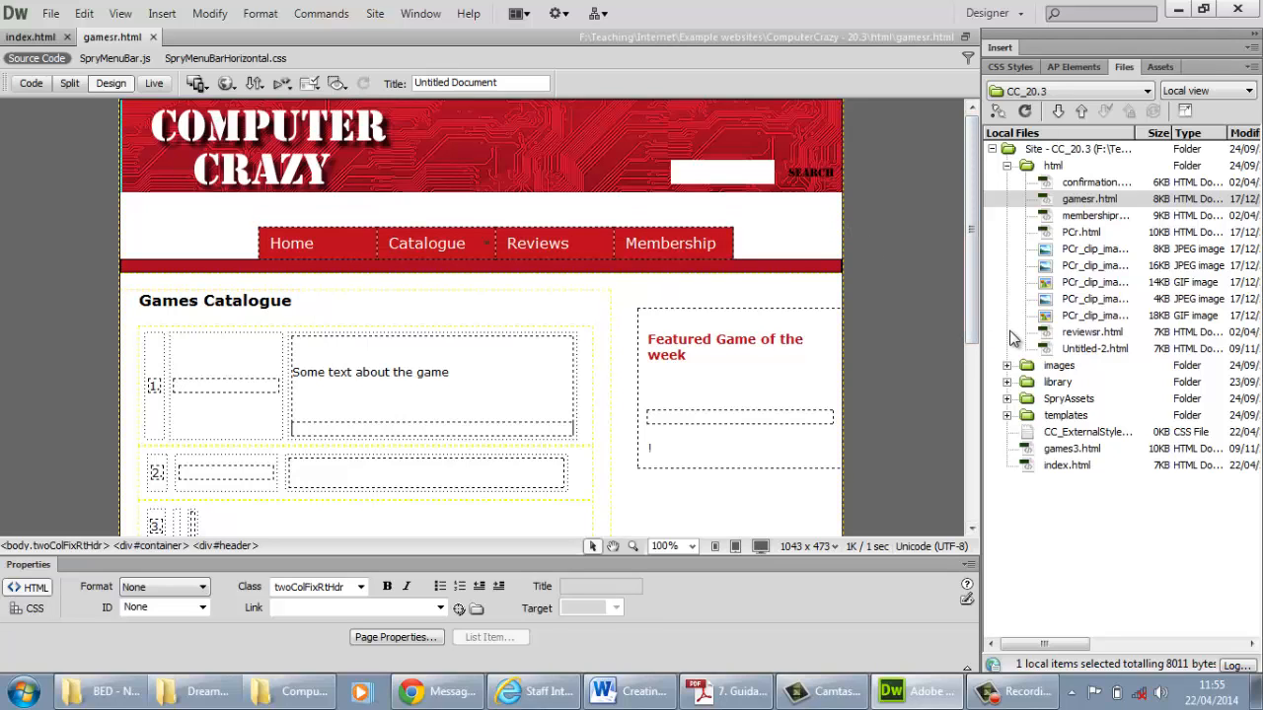
# Delete all embedded CSS rules of gamesr.html, from body through .h2_blue
pyautogui.click(1008, 66)
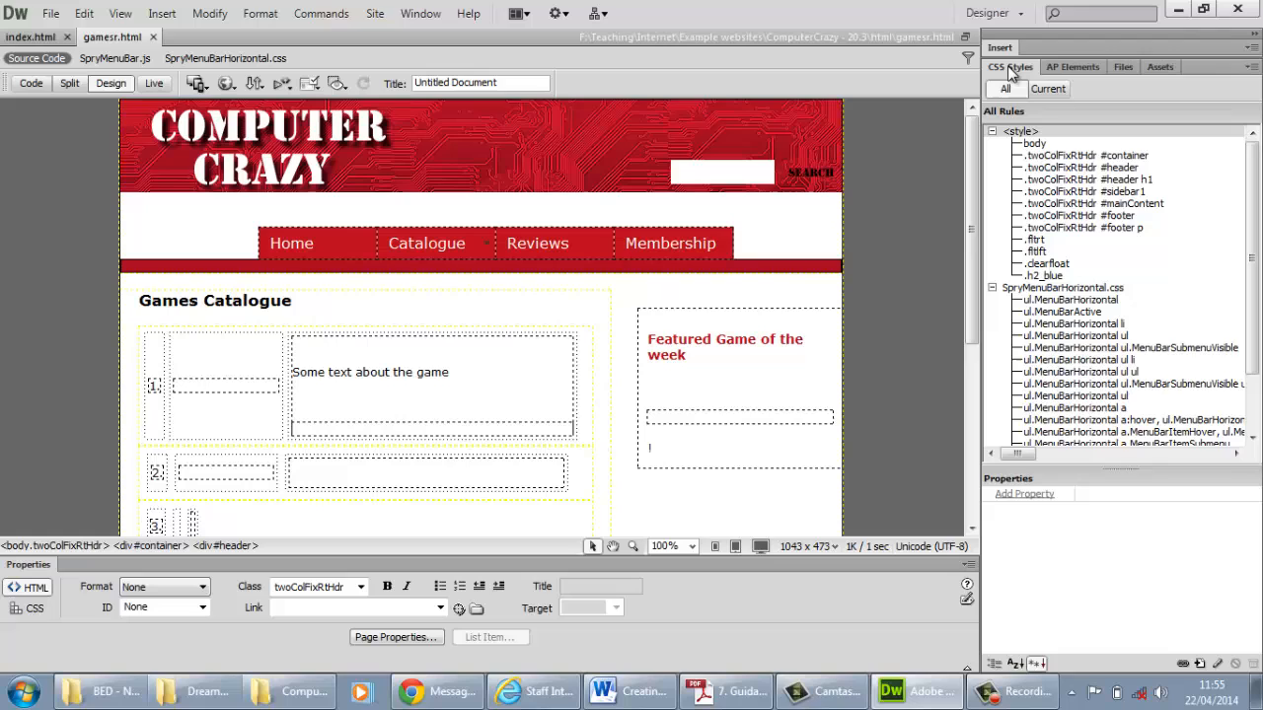
pyautogui.click(1044, 276)
pyautogui.click(1044, 276)
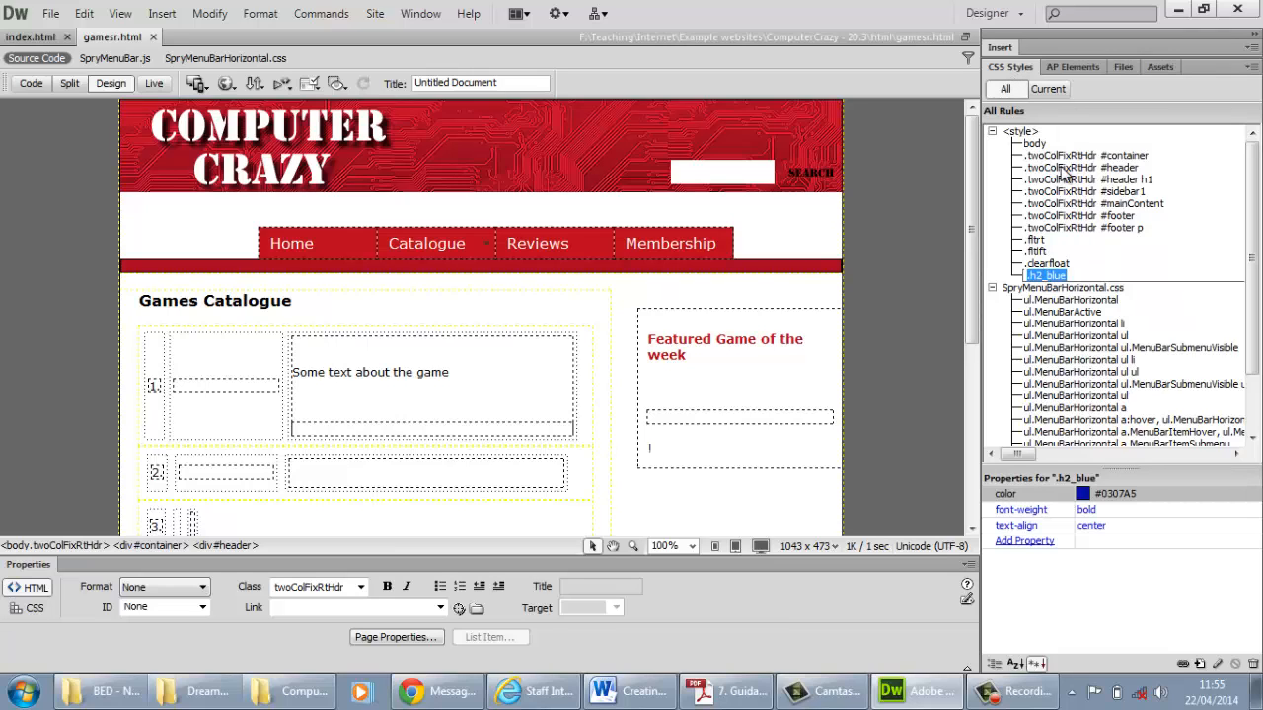
pyautogui.keyDown('shift'); pyautogui.click(1035, 144); pyautogui.keyUp('shift')
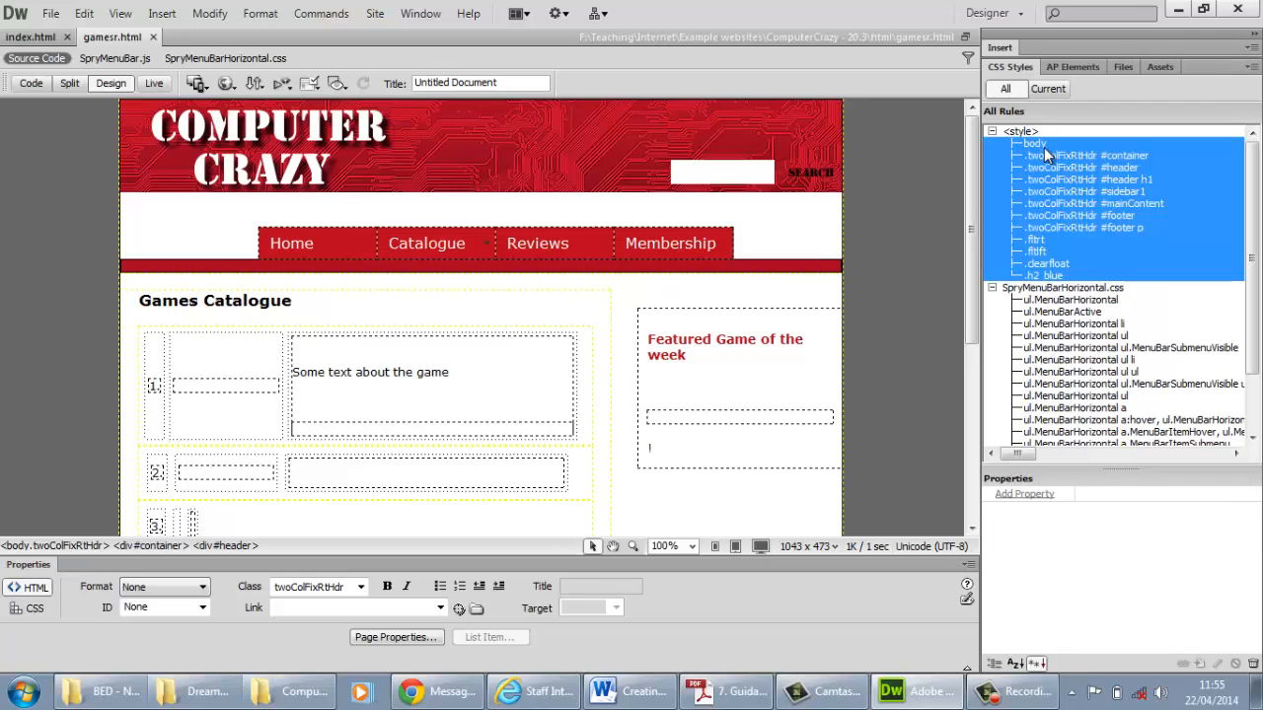
pyautogui.press('Delete')
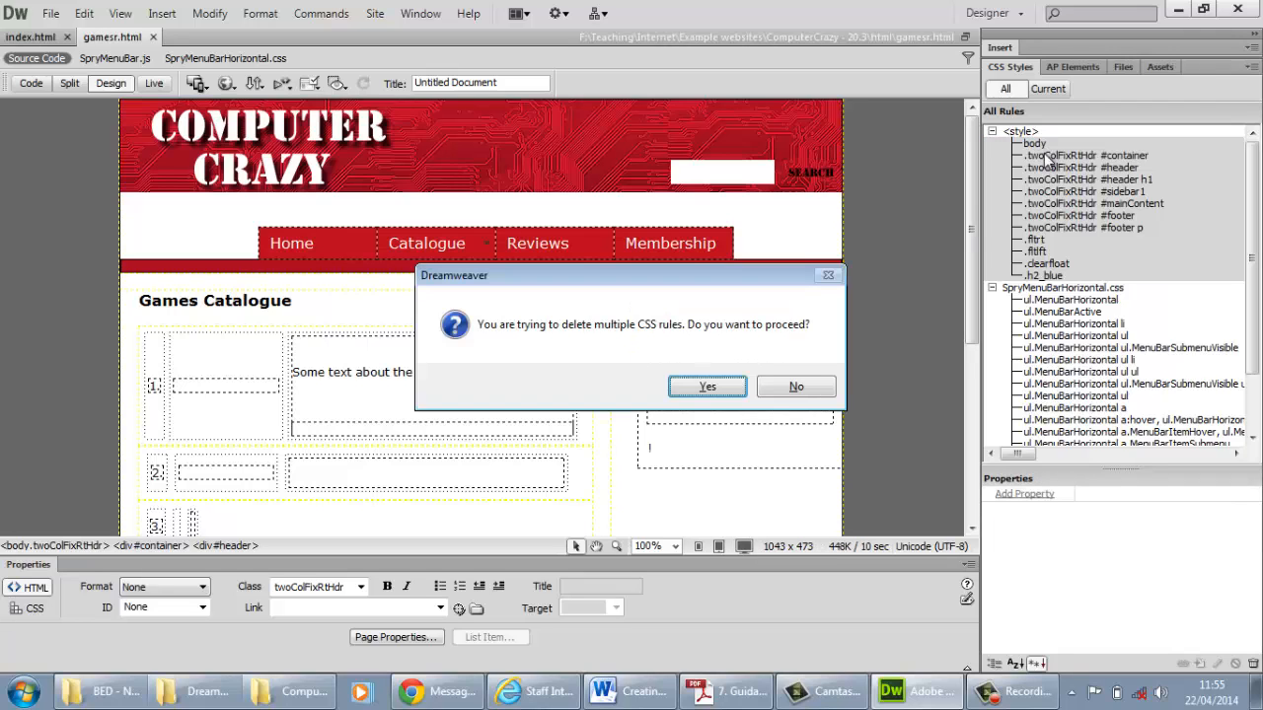
pyautogui.click(707, 387)
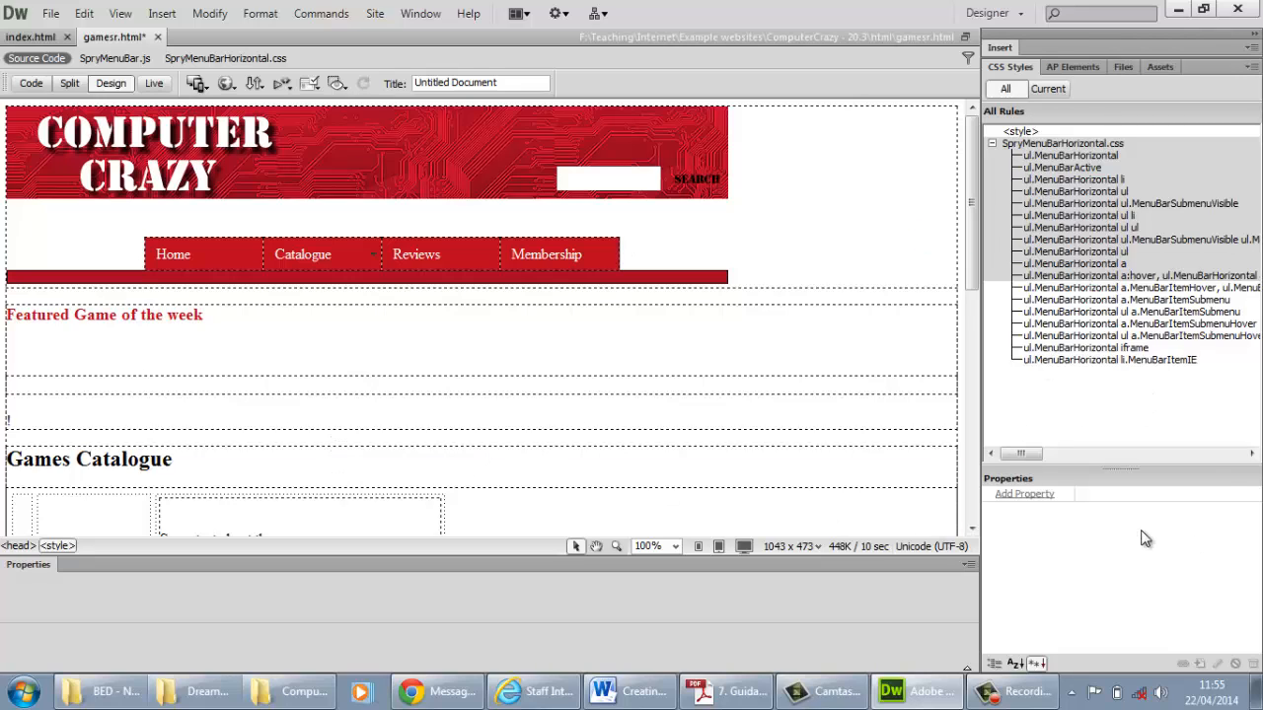
# Attach CC_ExternalStyles.css from the ComputerCrazy - 20.3 folder to gamesr.html as a linked style sheet
pyautogui.click(1072, 300)
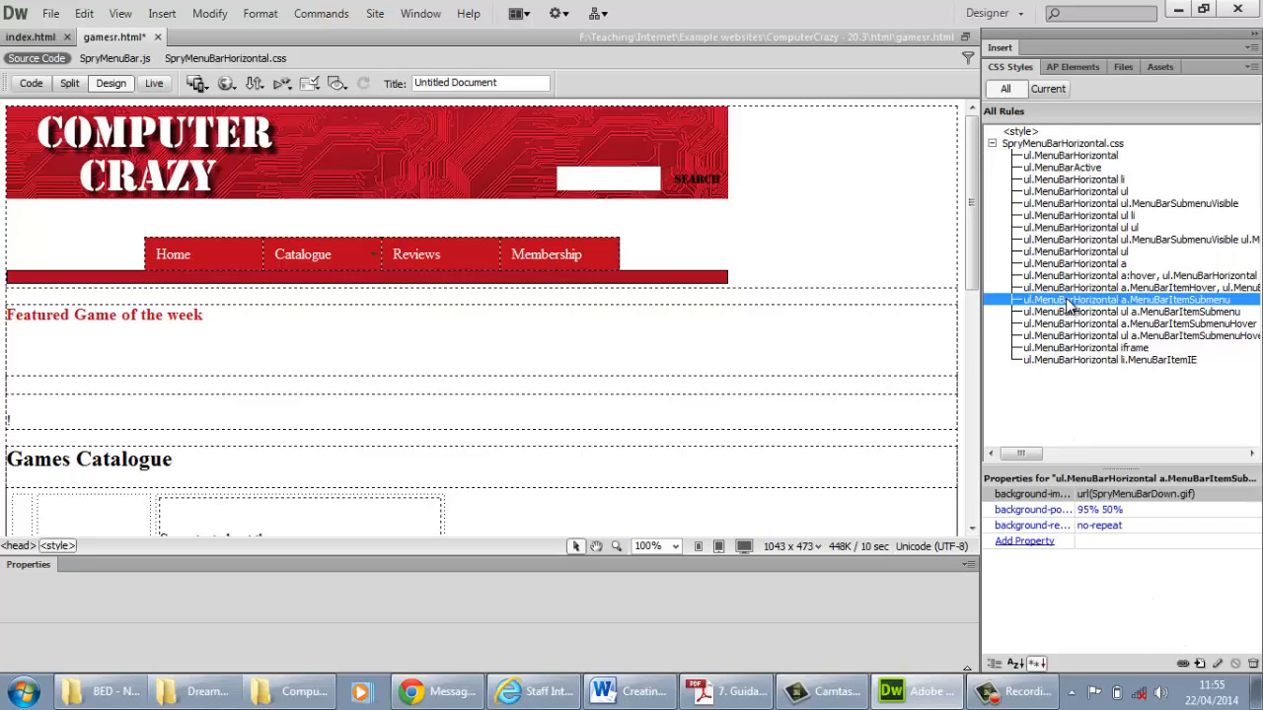
pyautogui.click(1184, 665)
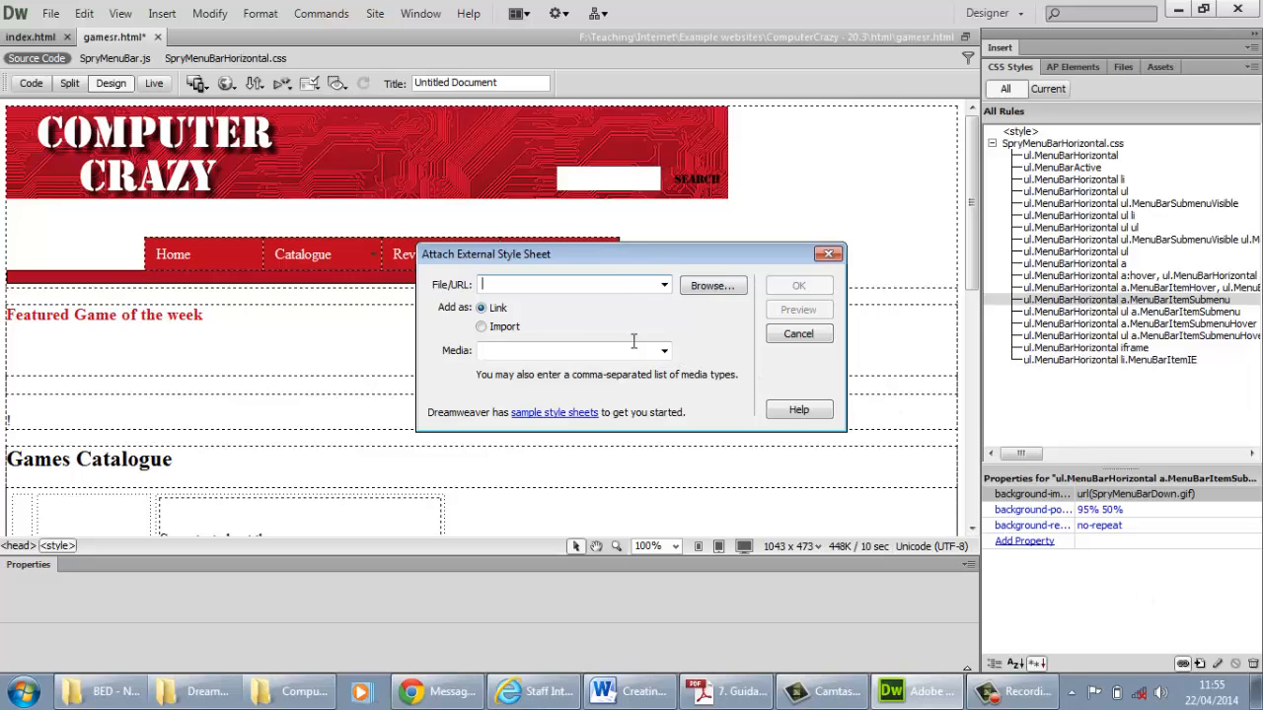
pyautogui.moveTo(634, 257); pyautogui.dragTo(703, 297)
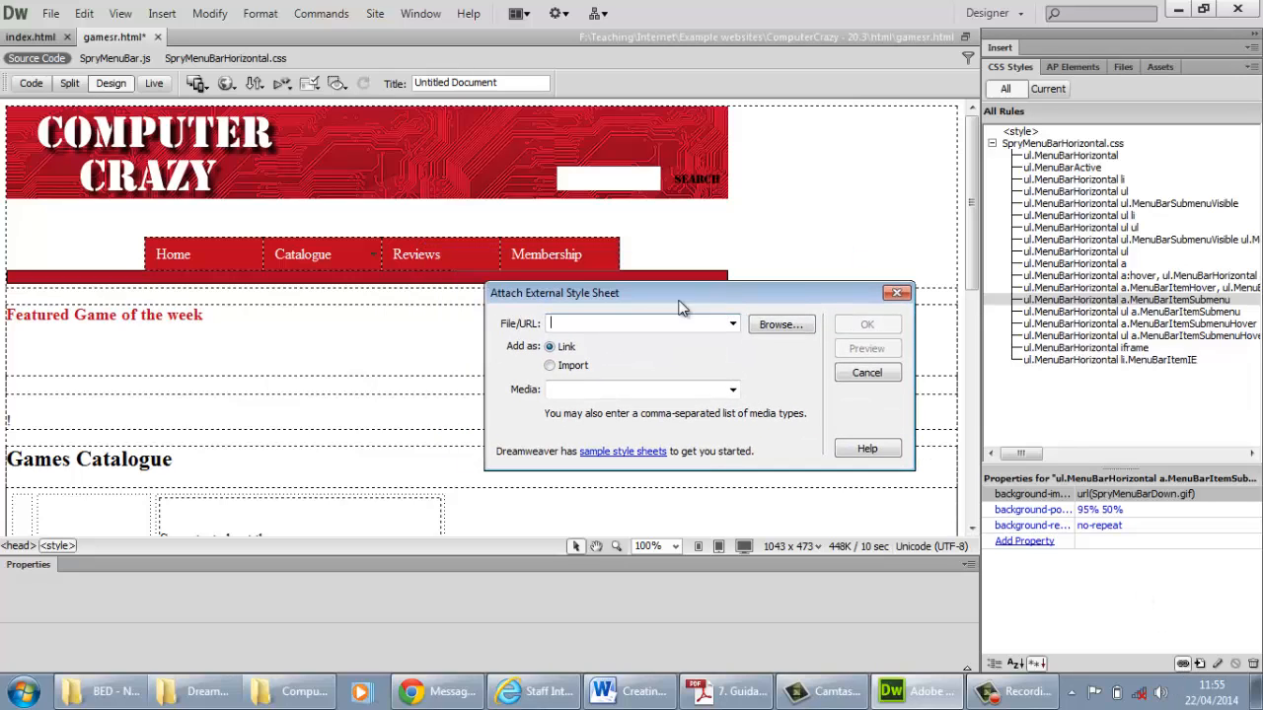
pyautogui.click(781, 330)
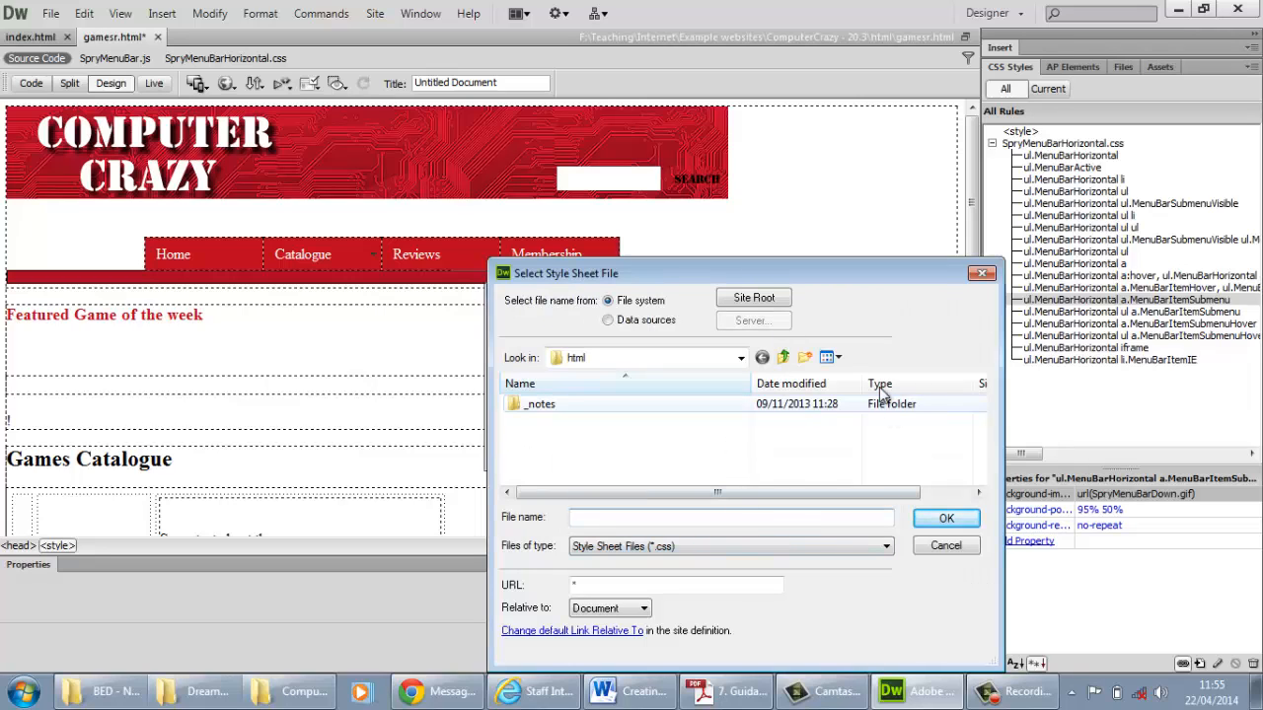
pyautogui.click(741, 359)
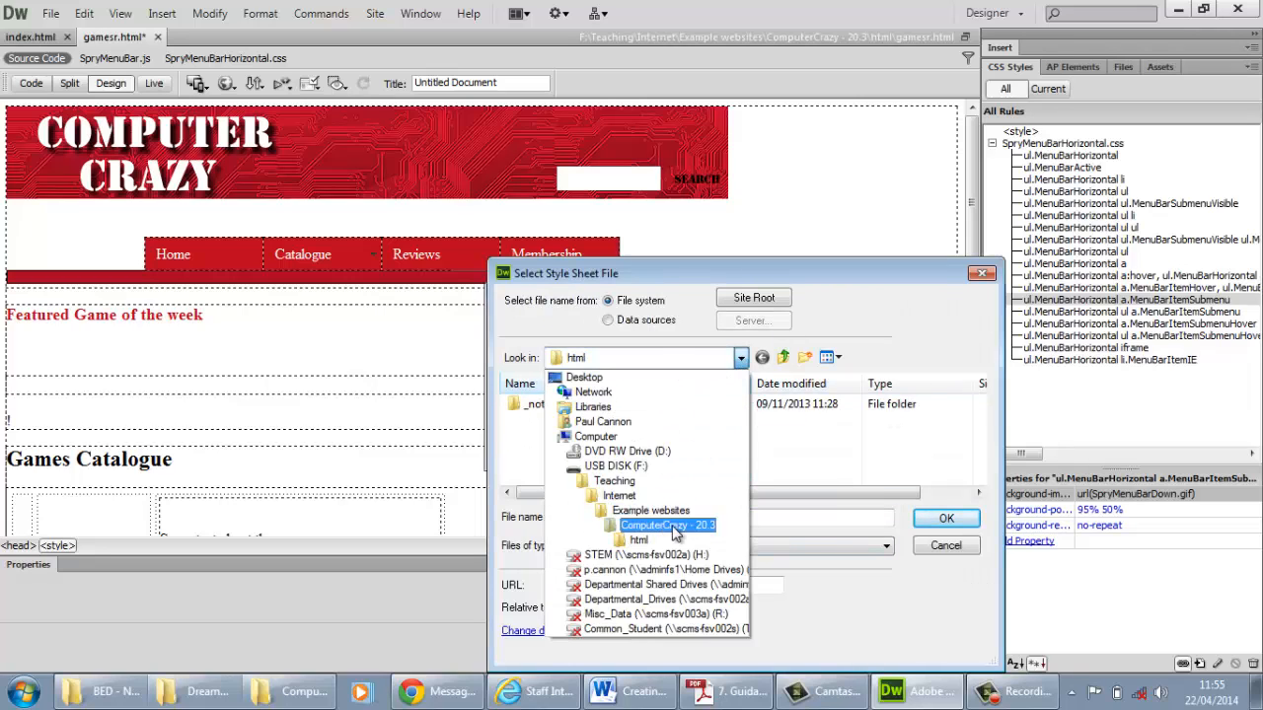
pyautogui.click(663, 525)
pyautogui.scroll(-1, 988, 435)
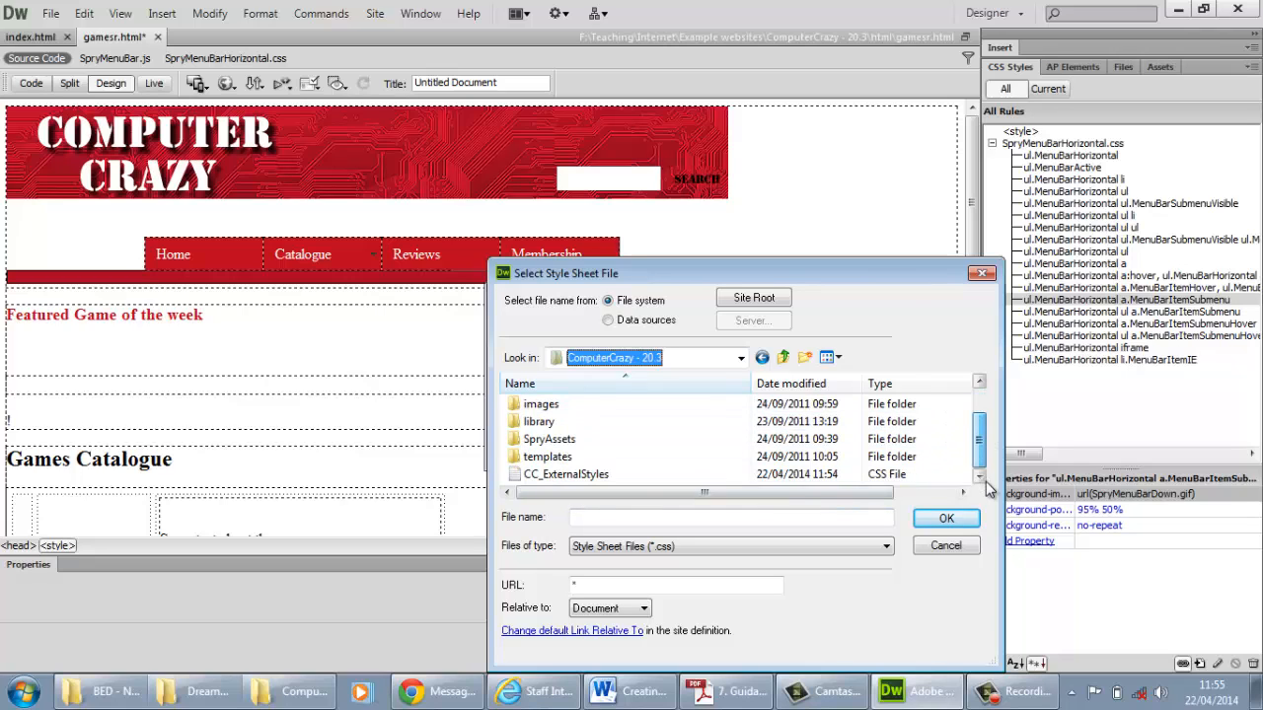
pyautogui.doubleClick(593, 474)
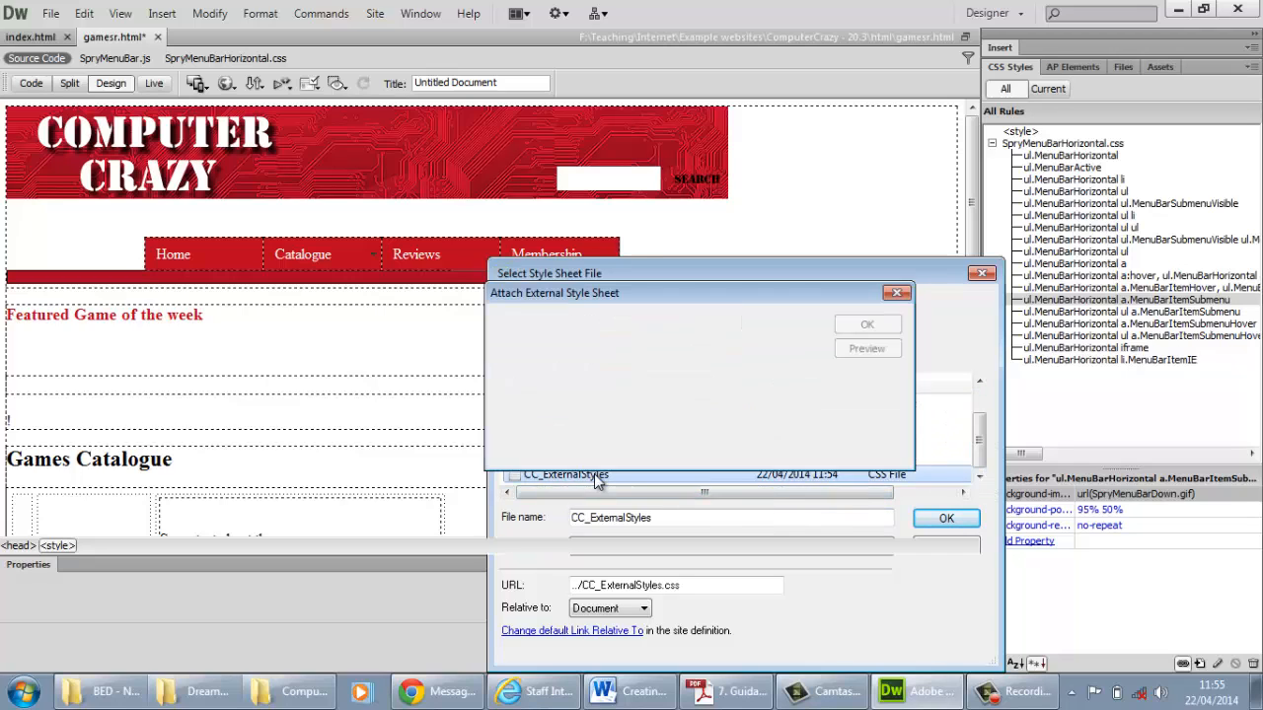
pyautogui.click(865, 327)
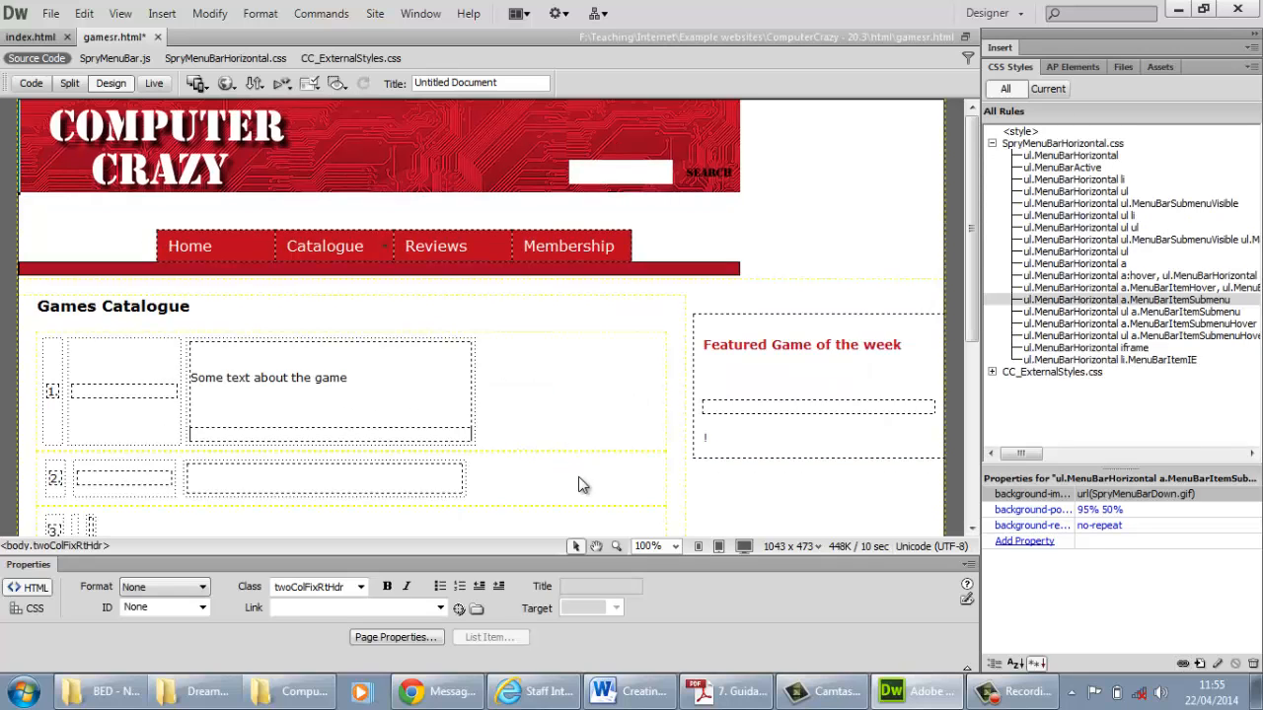
# Stretch the banner image of gamesr.html to the full width of the page container
pyautogui.scroll(-3, 597, 477)
pyautogui.scroll(1, 597, 442)
pyautogui.scroll(2, 597, 442)
pyautogui.click(733, 143)
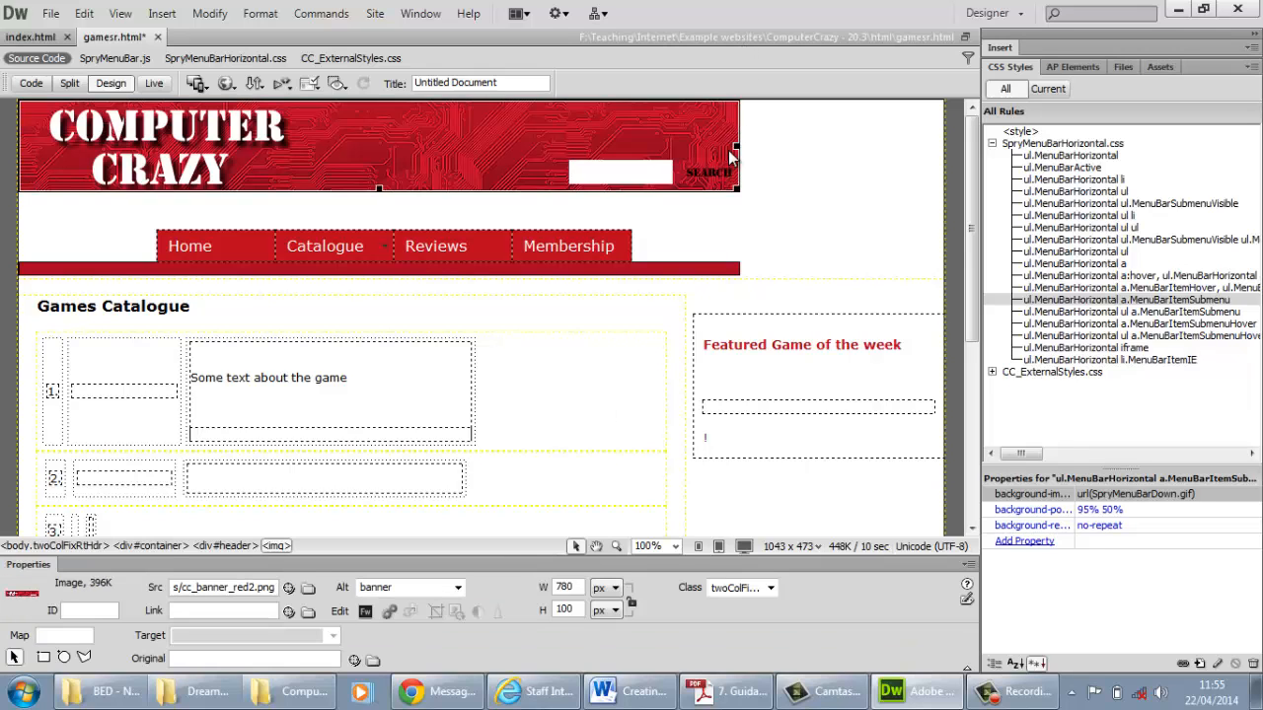
pyautogui.moveTo(737, 146); pyautogui.dragTo(939, 156)
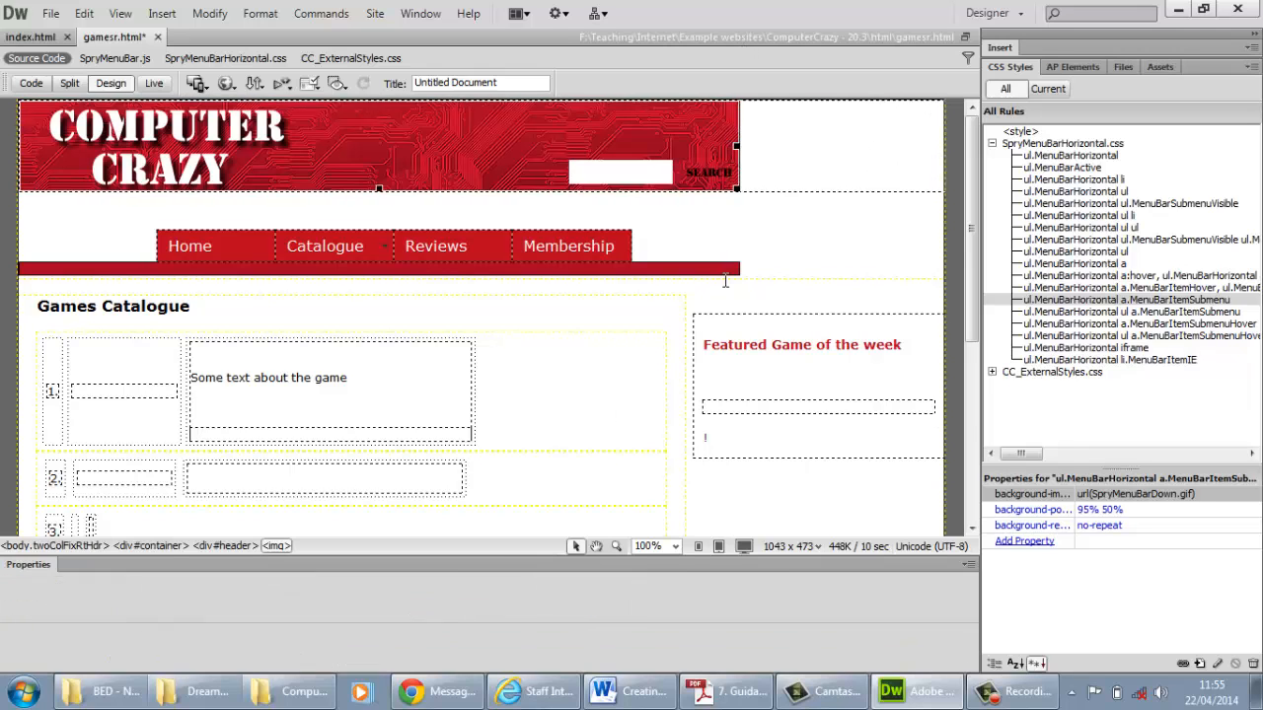
# Stretch the footer image of gamesr.html to the full width of the page container
pyautogui.scroll(-10, 705, 325)
pyautogui.click(741, 523)
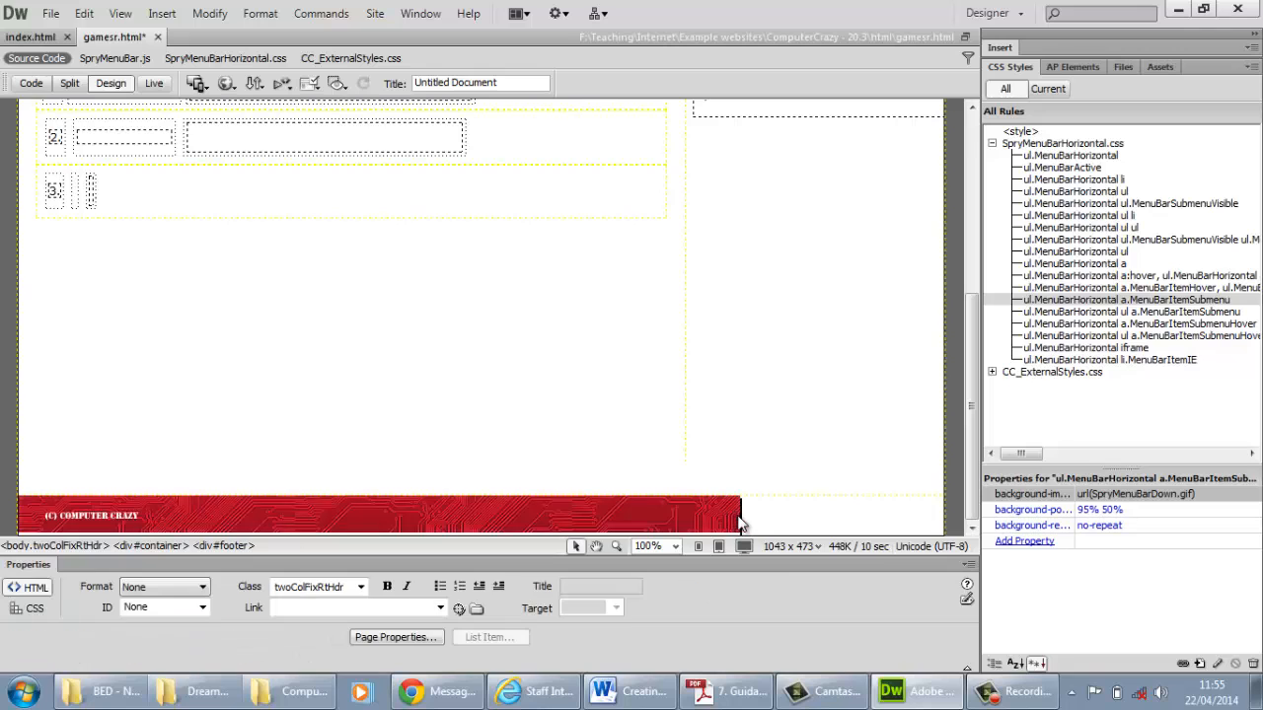
pyautogui.click(736, 520)
pyautogui.moveTo(731, 514); pyautogui.dragTo(939, 514)
pyautogui.click(697, 310)
# Stretch the red line image beneath the menu bar to the container's full width and save all open files
pyautogui.scroll(5, 697, 309)
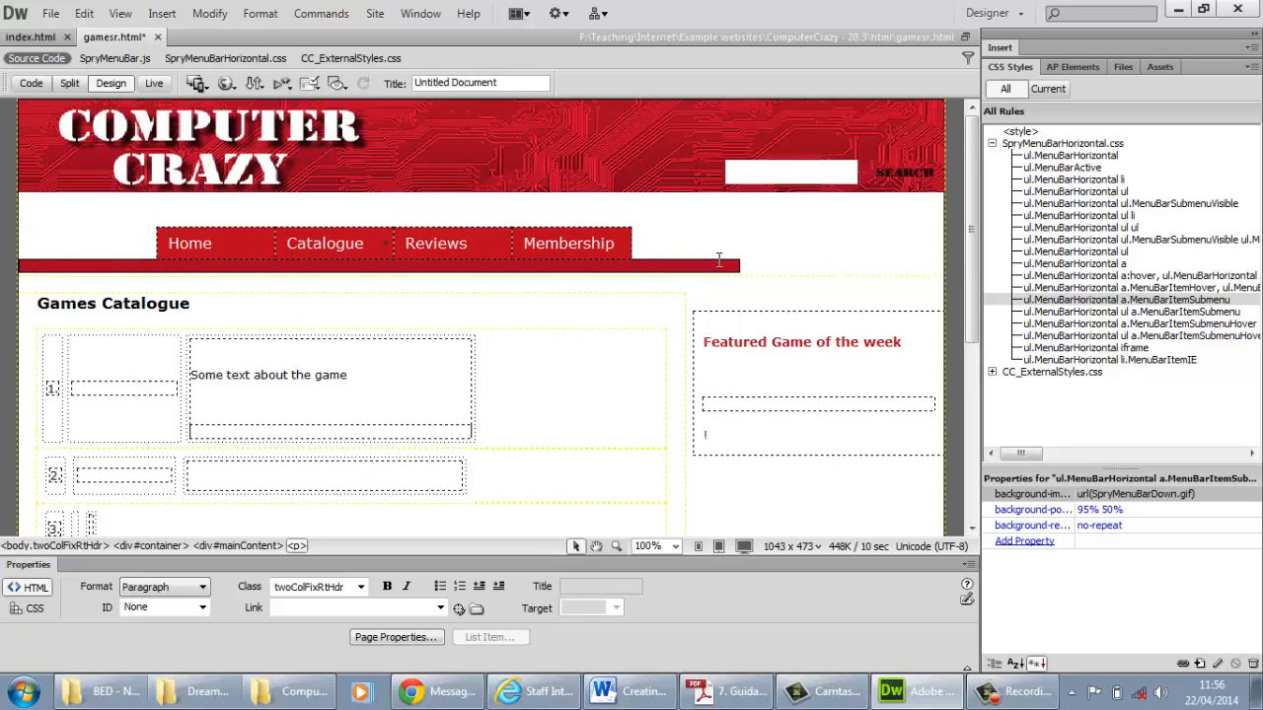
pyautogui.click(735, 267)
pyautogui.moveTo(737, 267); pyautogui.dragTo(940, 268)
pyautogui.click(549, 417)
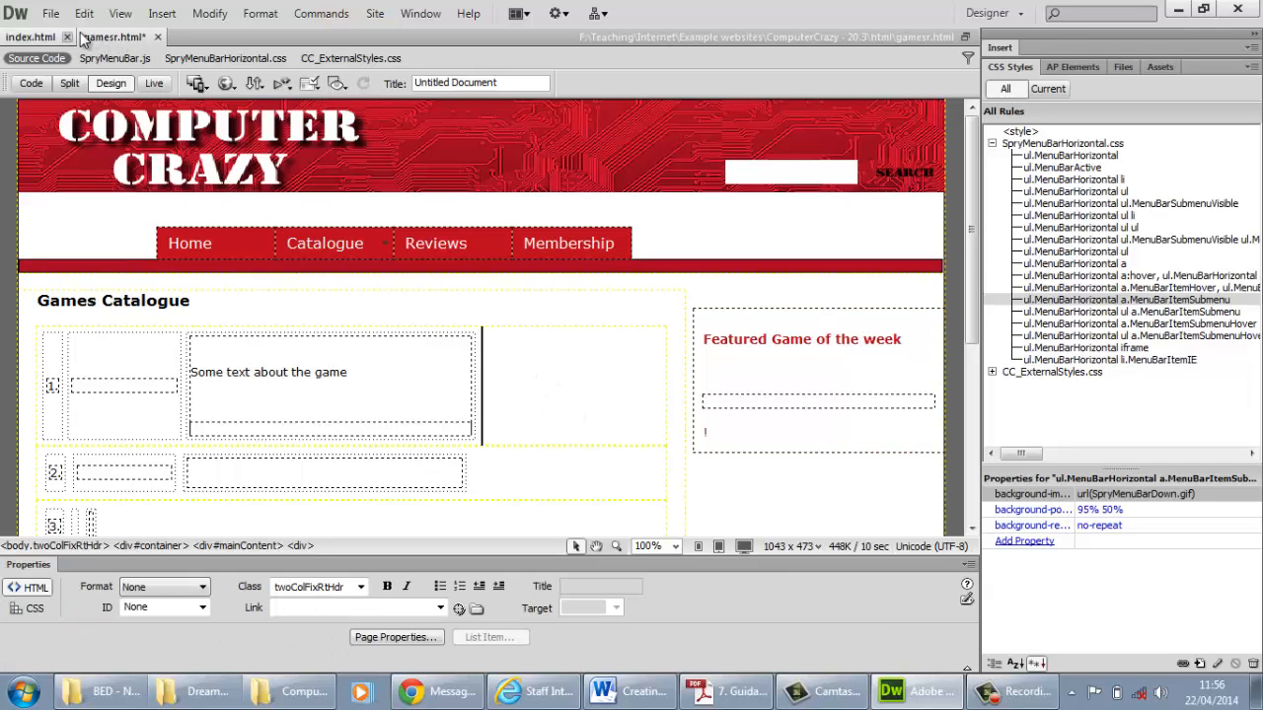
pyautogui.click(51, 13)
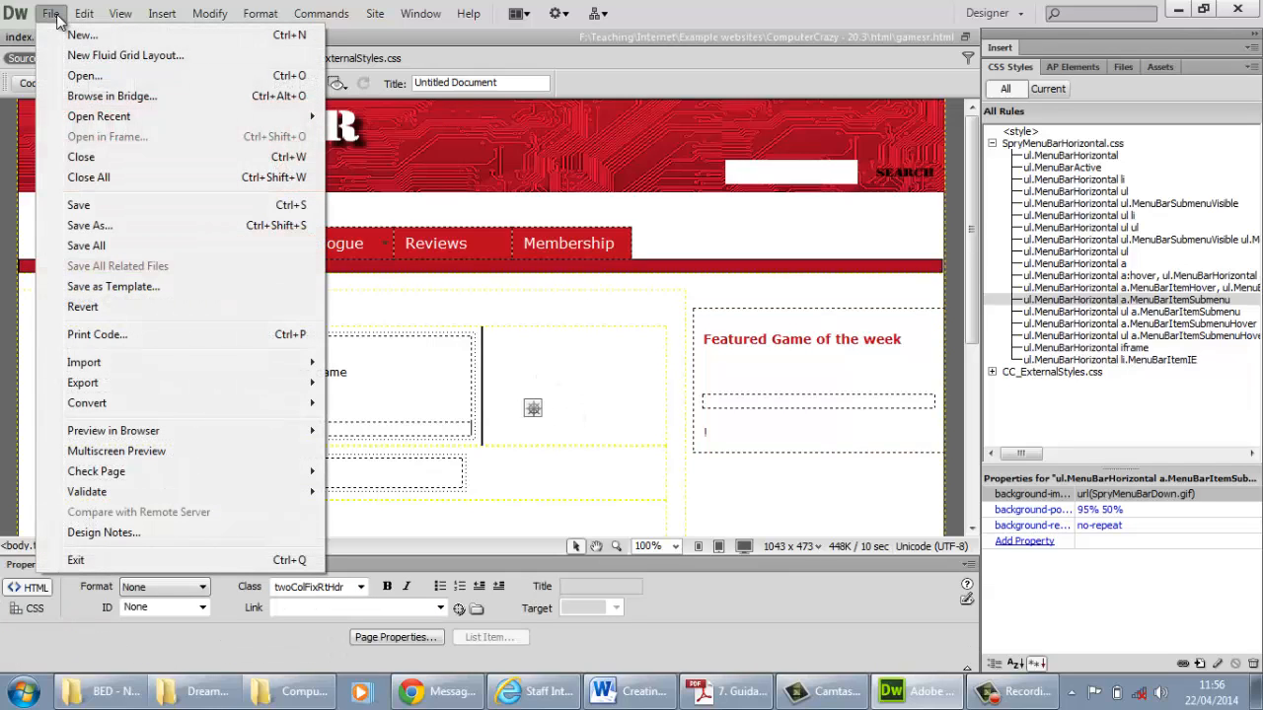
pyautogui.click(97, 245)
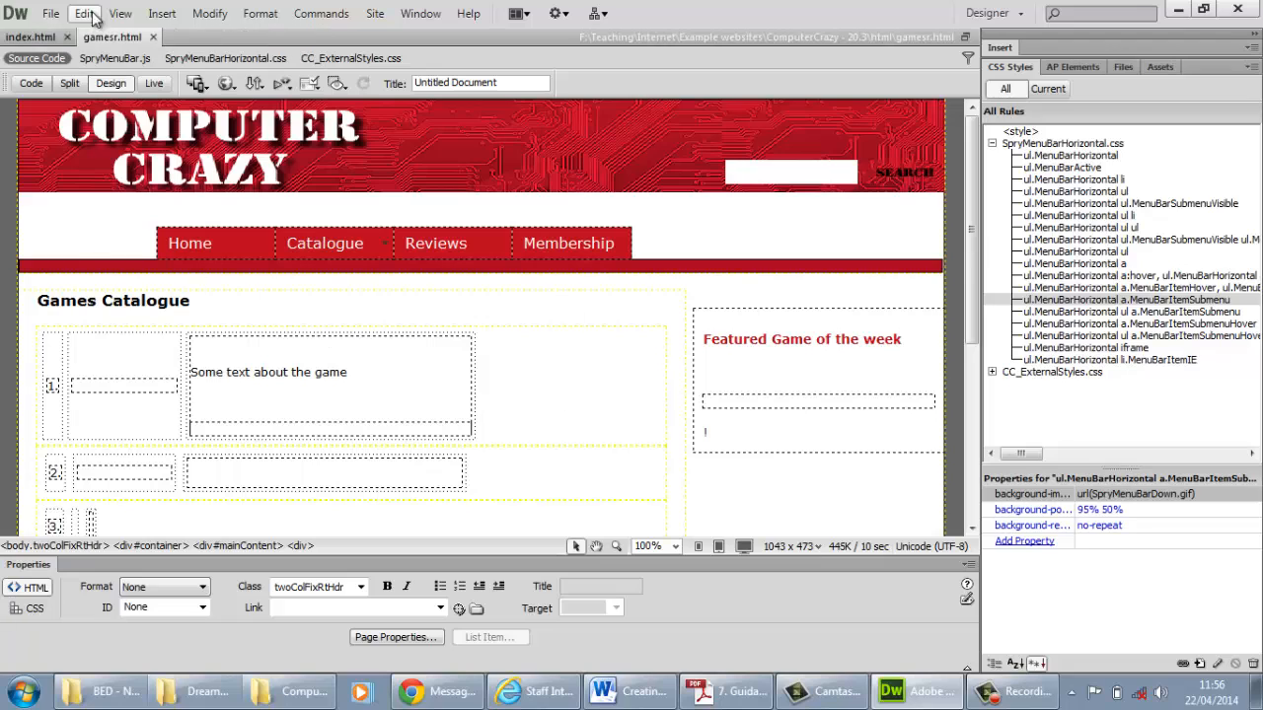
# Compare the layout of index.html with gamesr.html and open the CC_ExternalStyles.css related file from gamesr.html
pyautogui.click(39, 37)
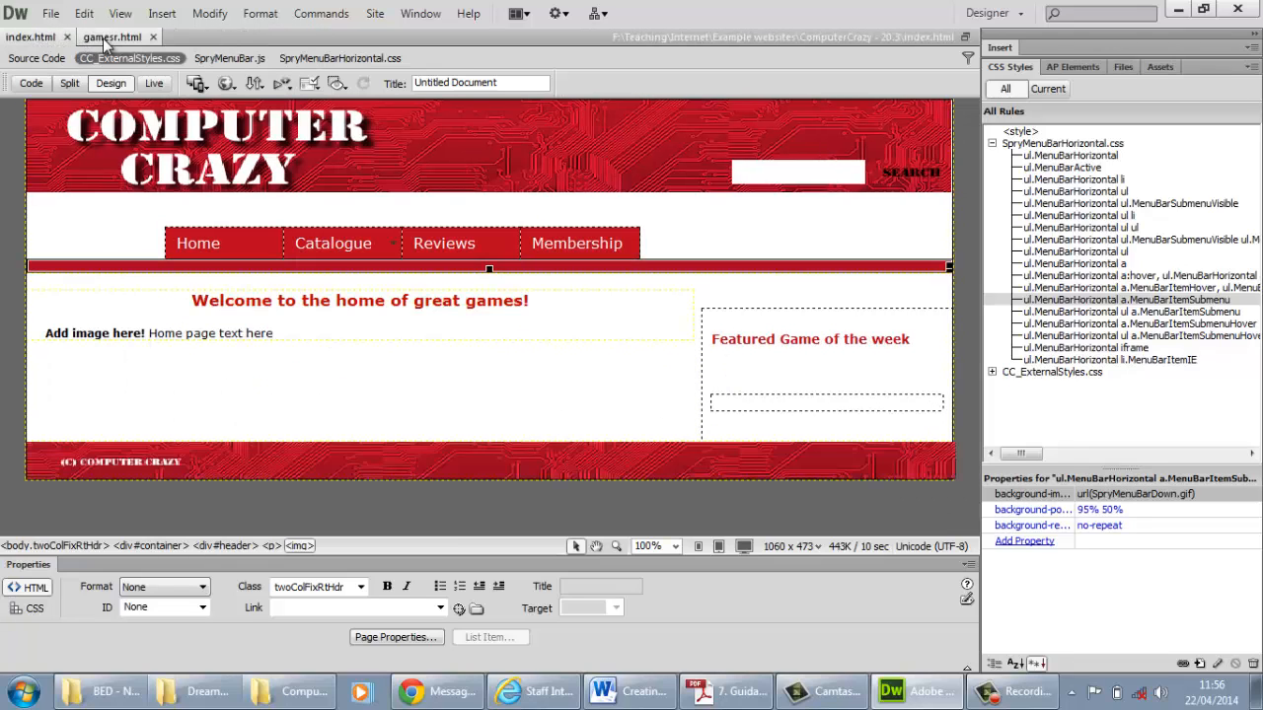
pyautogui.click(110, 38)
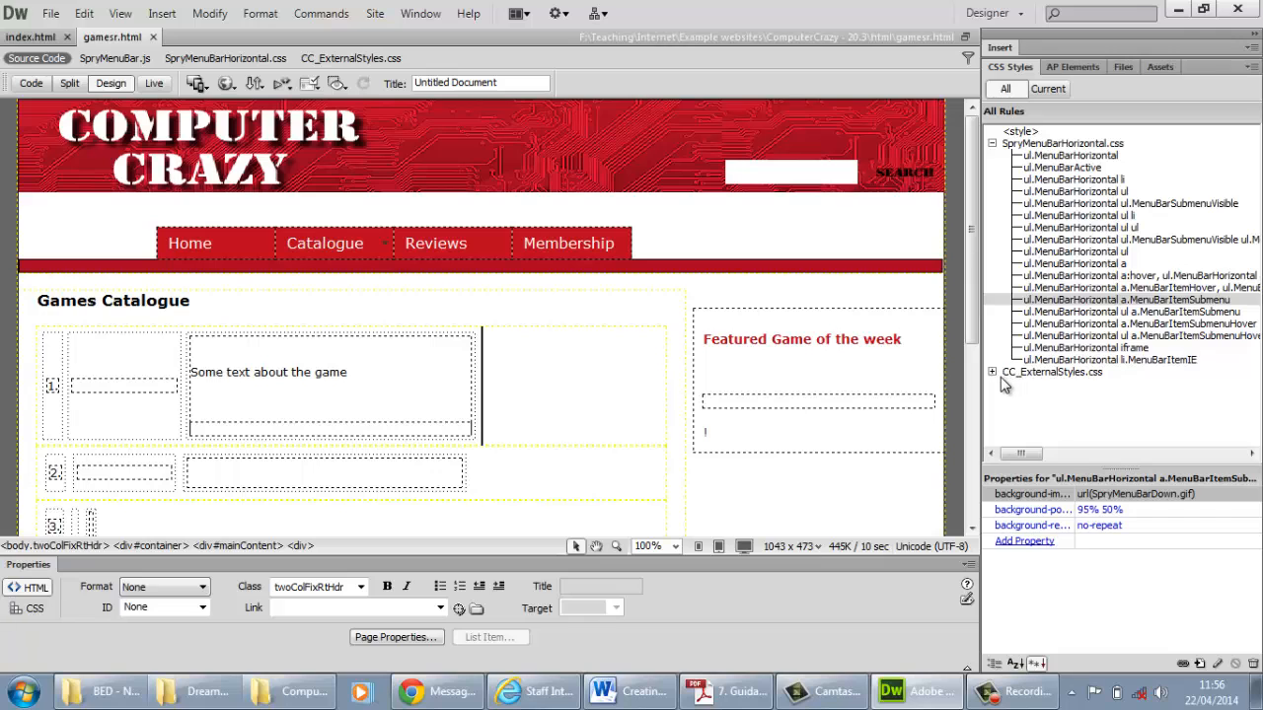
pyautogui.click(336, 59)
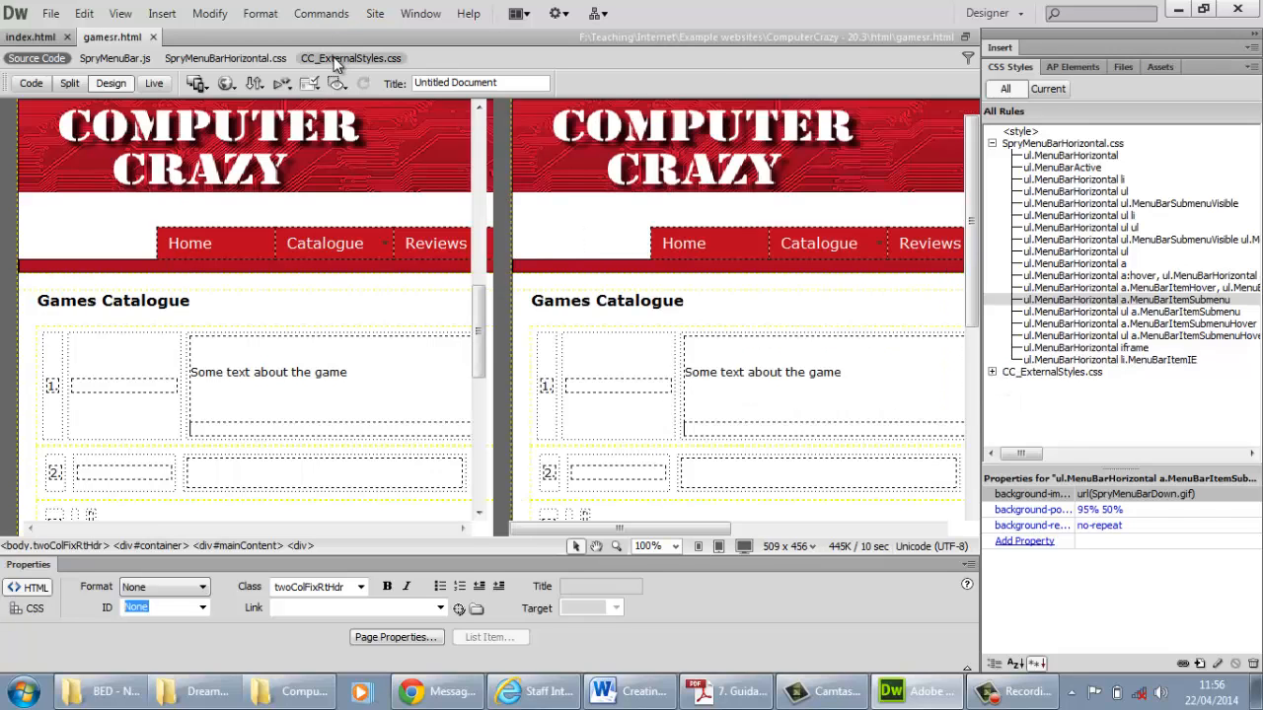